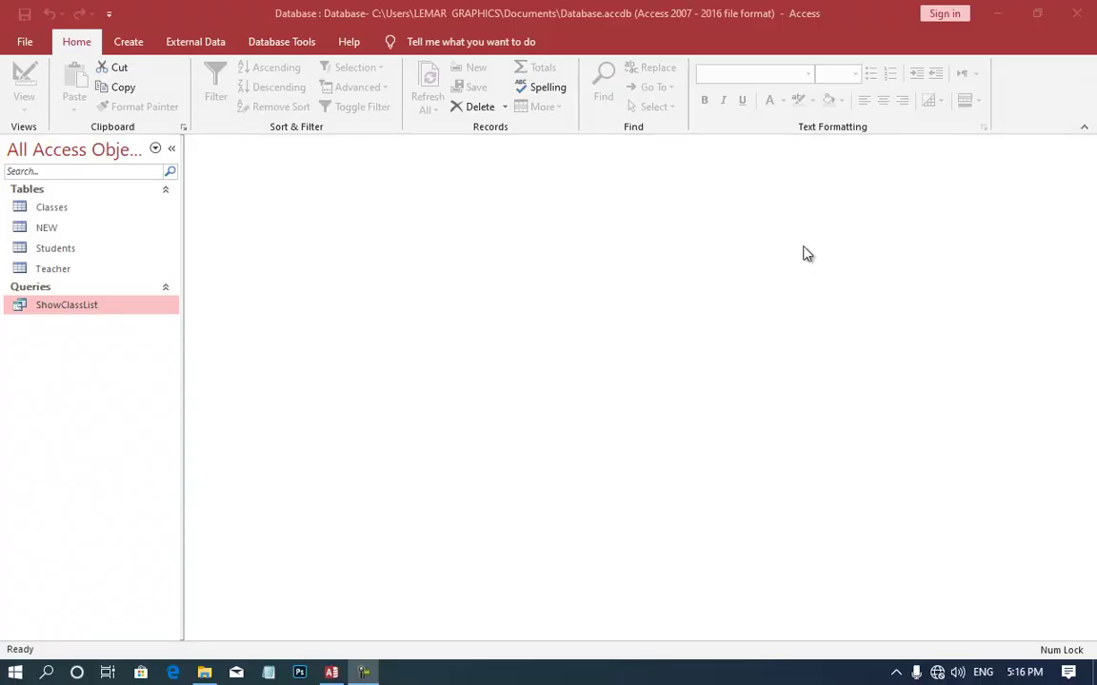
Create an empty new query design without adding tables, then close it
{"action": "left_click", "coordinate": [143, 41]}
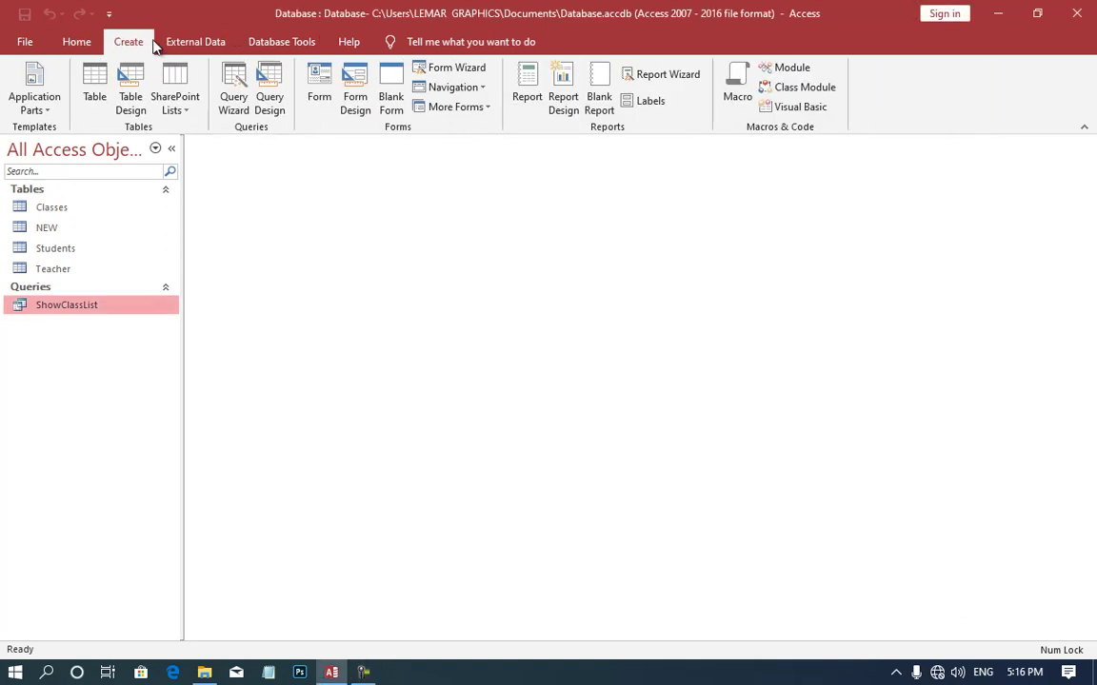
{"action": "left_click", "coordinate": [267, 98]}
{"action": "left_click", "coordinate": [670, 229]}
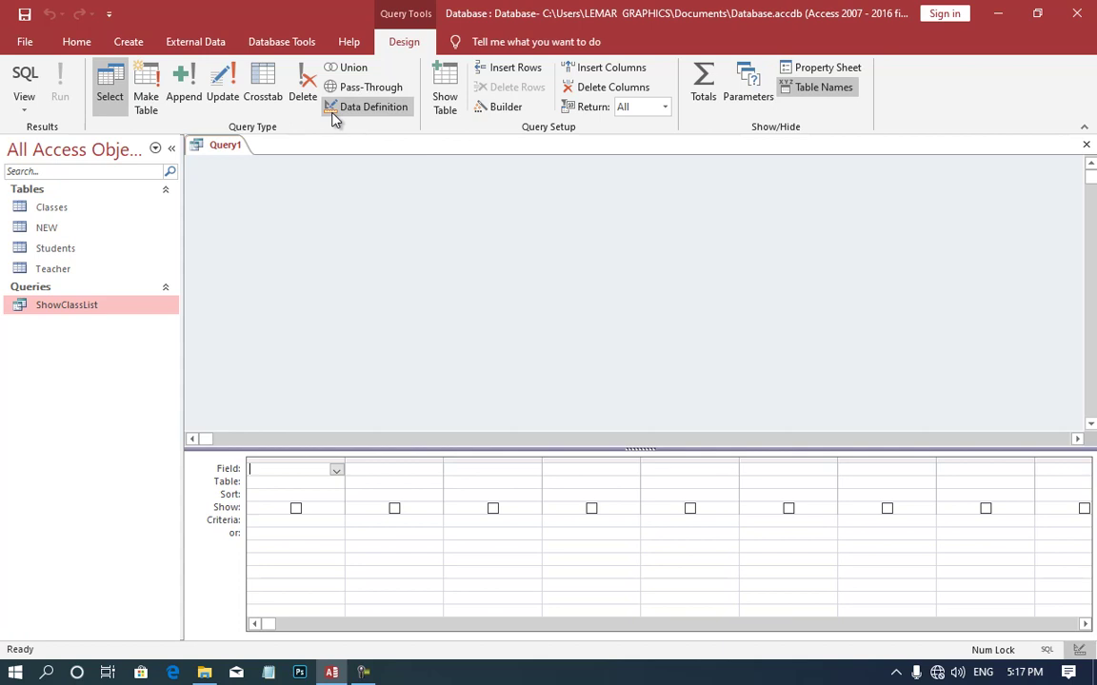
{"action": "key", "text": "ctrl+w"}
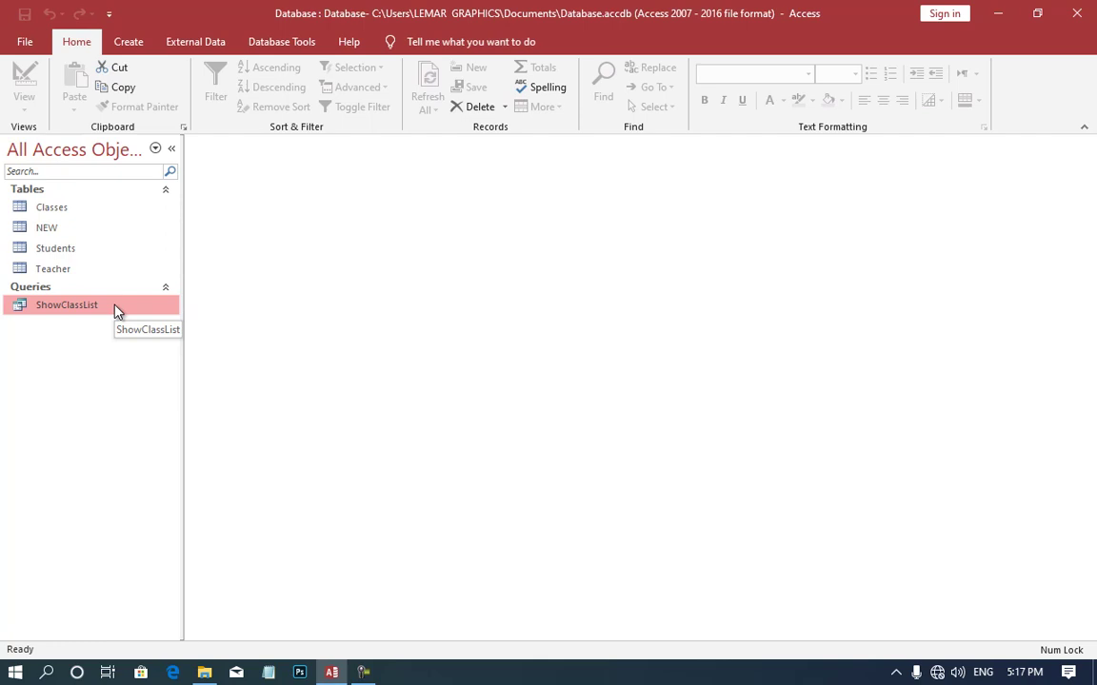
Open the ShowClassList query in Design view and check the available query views
{"action": "right_click", "coordinate": [115, 311]}
{"action": "left_click", "coordinate": [137, 333]}
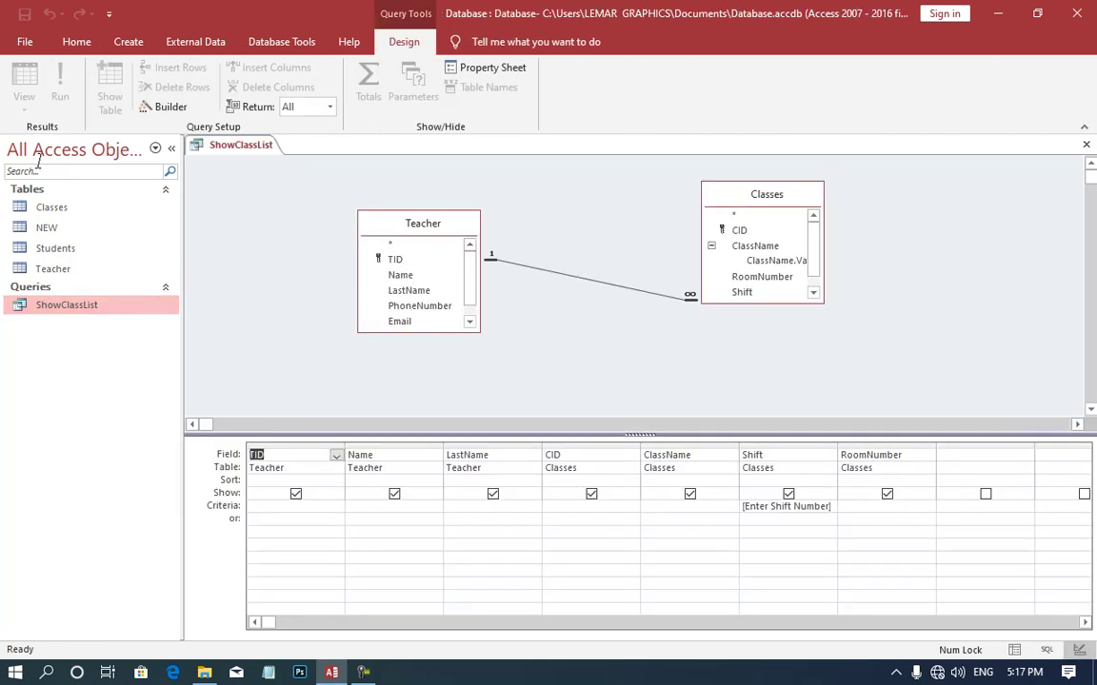
{"action": "left_click", "coordinate": [26, 108]}
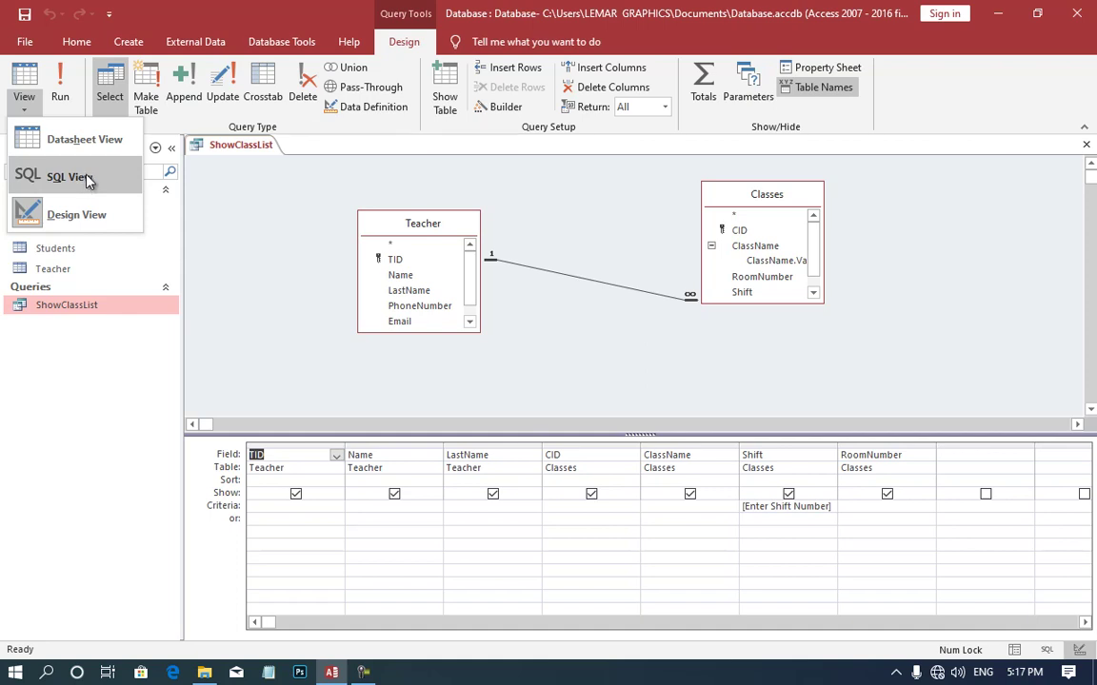
{"action": "left_click", "coordinate": [316, 157]}
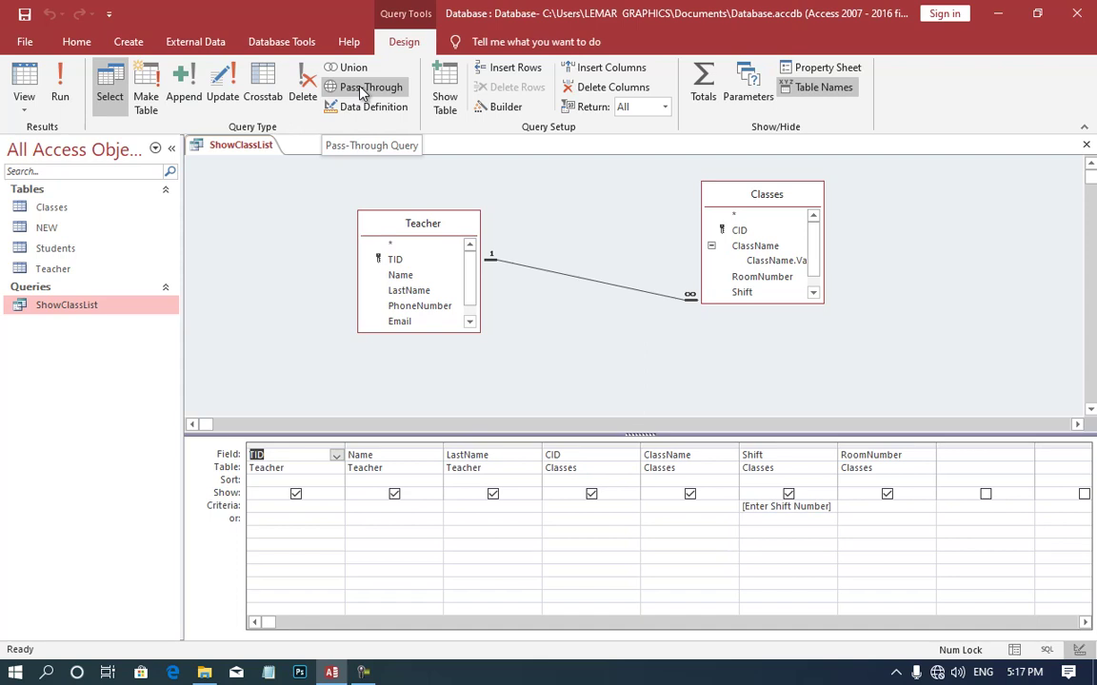
View ShowClassList's three-line SQL statement joining Teacher and Classes, then close the query
{"action": "left_click", "coordinate": [363, 93]}
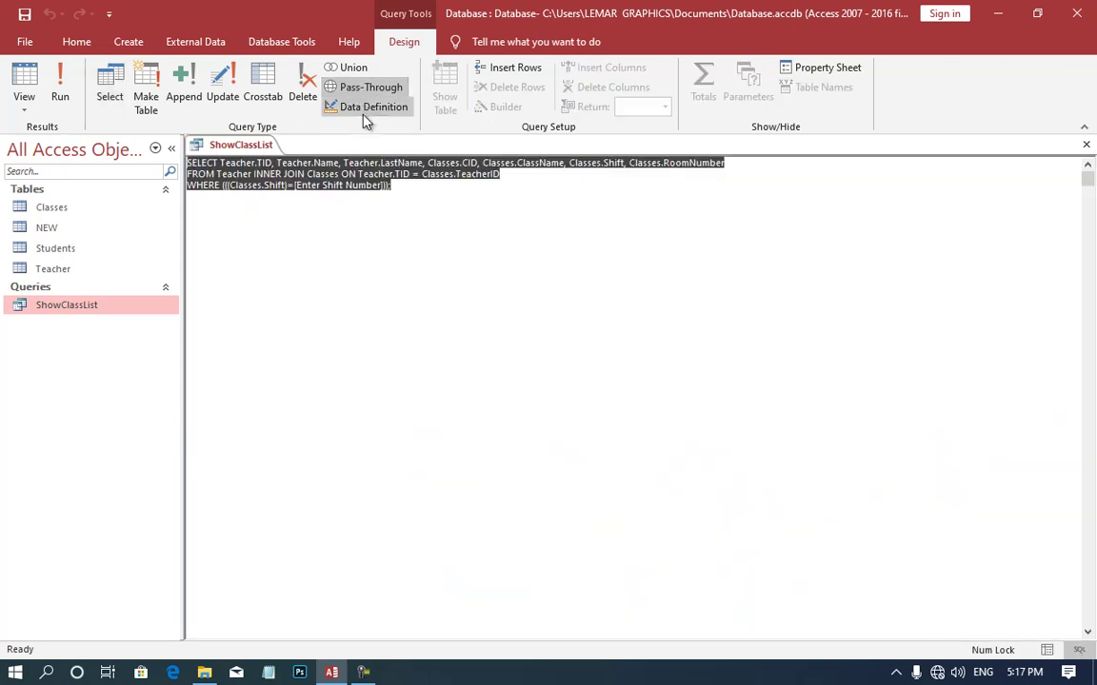
{"action": "left_click", "coordinate": [415, 205]}
{"action": "left_click_drag", "start_coordinate": [409, 186], "coordinate": [149, 160]}
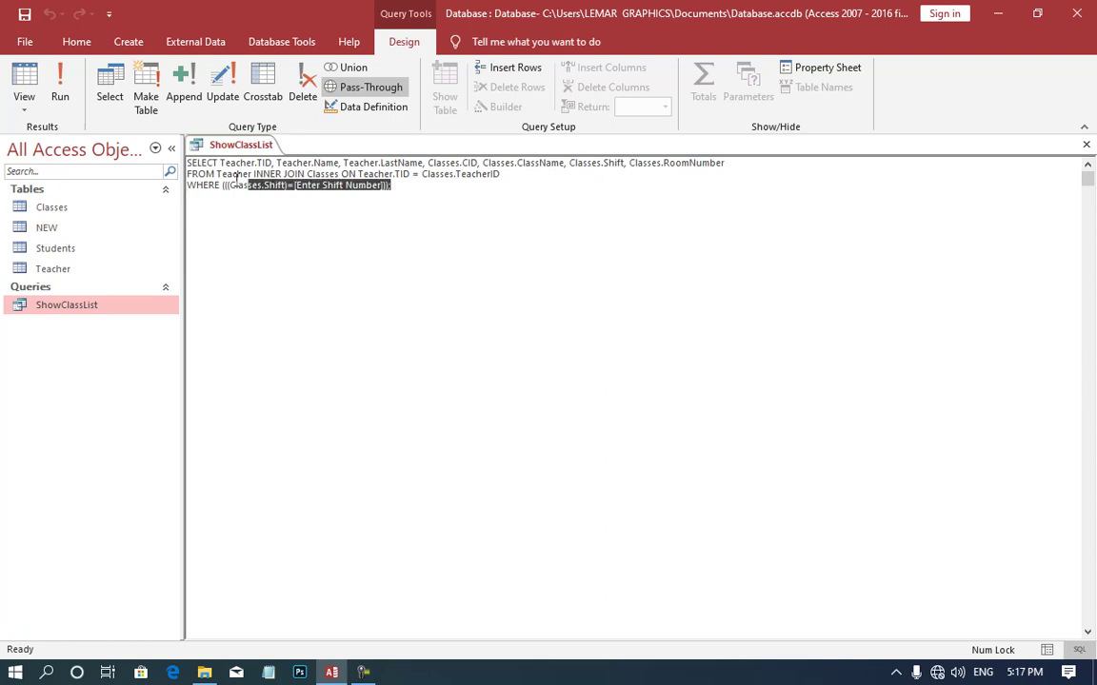
{"action": "left_click", "coordinate": [216, 175]}
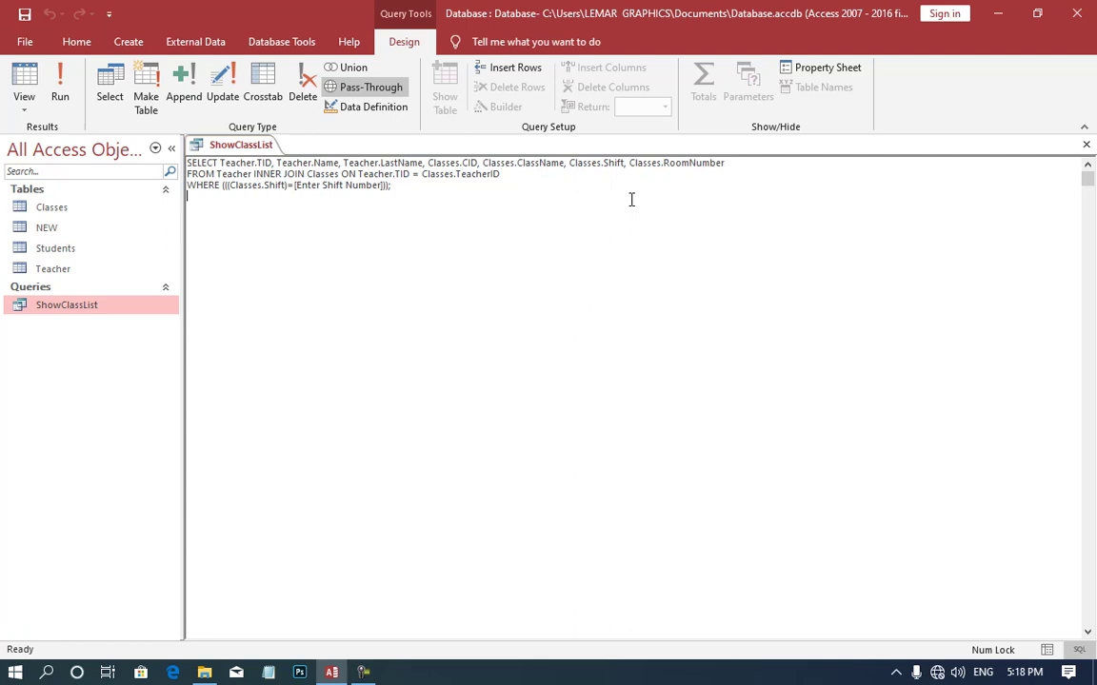
{"action": "key", "text": "ctrl+w"}
Discard ShowClassList changes and start a new blank Query1 in SQL text mode
{"action": "left_click", "coordinate": [557, 385]}
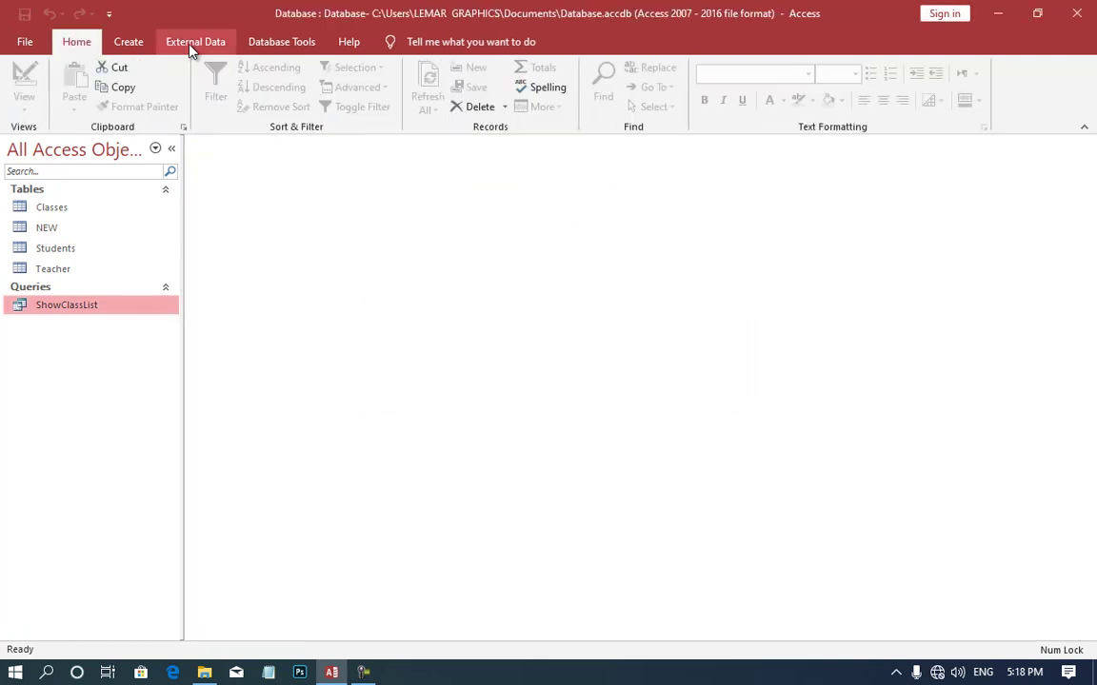
{"action": "left_click", "coordinate": [122, 43]}
{"action": "left_click", "coordinate": [273, 102]}
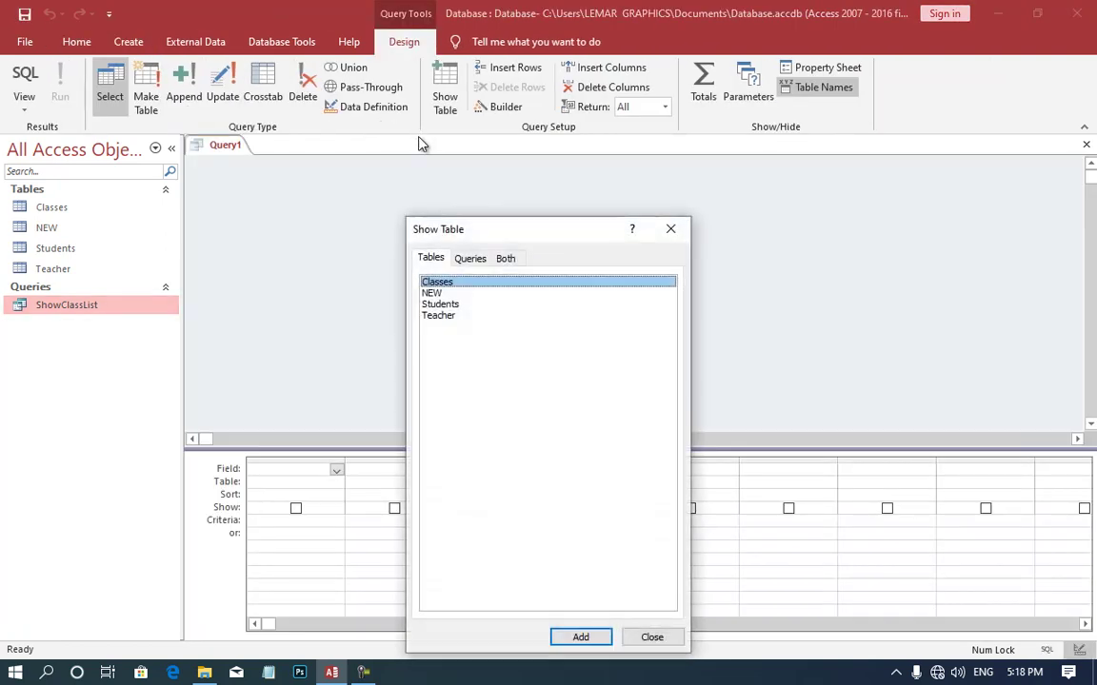
{"action": "left_click", "coordinate": [670, 229]}
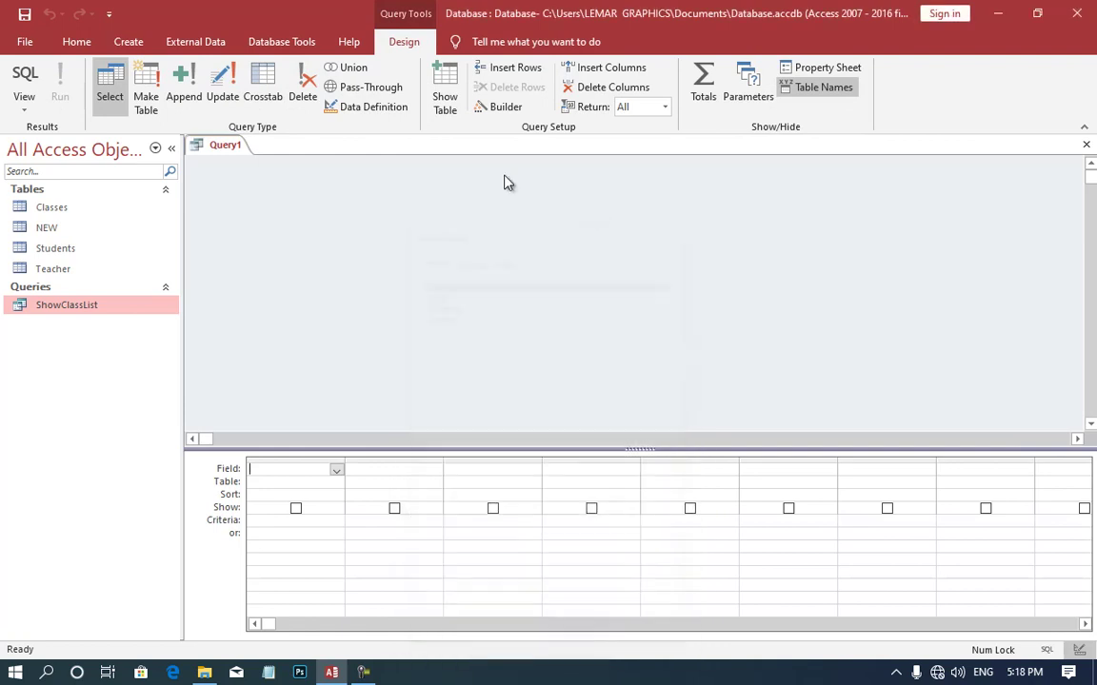
{"action": "left_click", "coordinate": [360, 109]}
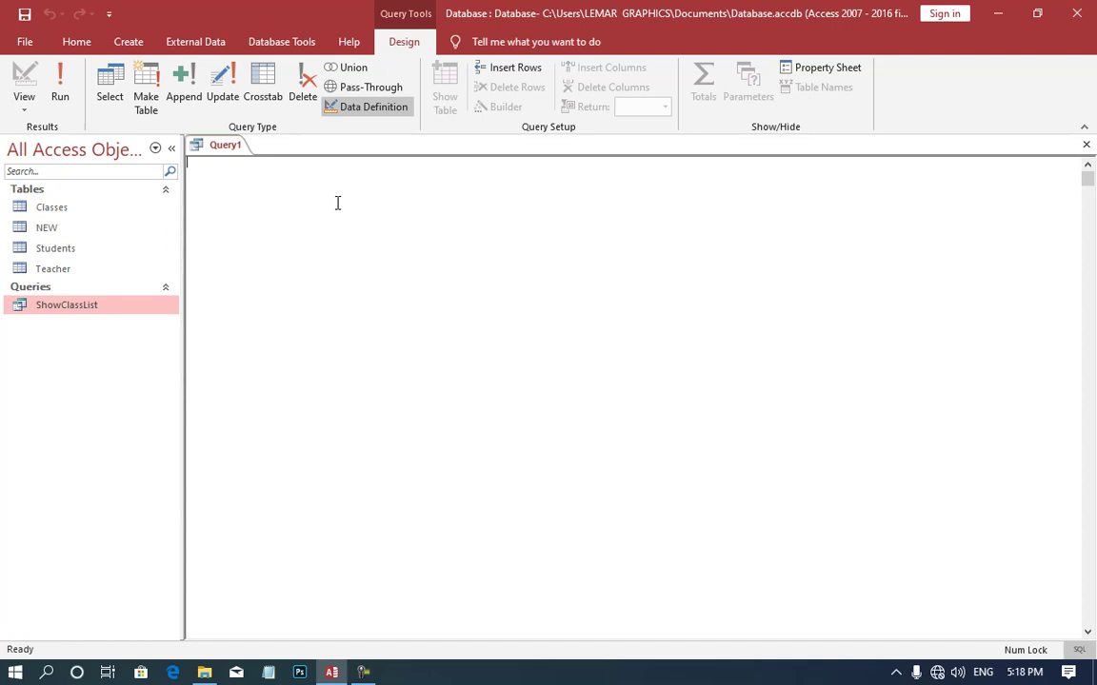
Write 'Select Students.SID, Students.NAme from Students', fixing the misspelled Student prefix
{"action": "type", "text": "Se"}
{"action": "type", "text": "lec"}
{"action": "type", "text": "t"}
{"action": "type", "text": " Stu"}
{"action": "type", "text": "dent"}
{"action": "type", "text": "s"}
{"action": "type", "text": "."}
{"action": "type", "text": "SID,"}
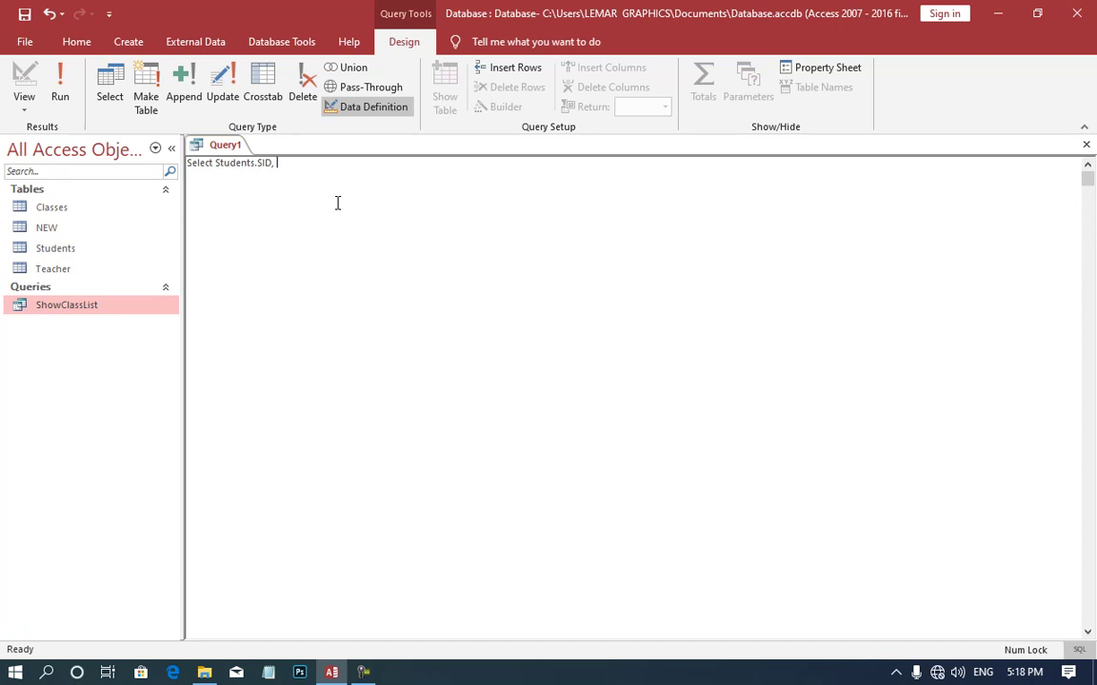
{"action": "type", "text": " St"}
{"action": "type", "text": "udent"}
{"action": "type", "text": "."}
{"action": "type", "text": "NAme"}
{"action": "type", "text": ","}
{"action": "key", "text": "BackSpace"}
{"action": "key", "text": "Return"}
{"action": "type", "text": "f"}
{"action": "type", "text": "rom"}
{"action": "type", "text": "Stude"}
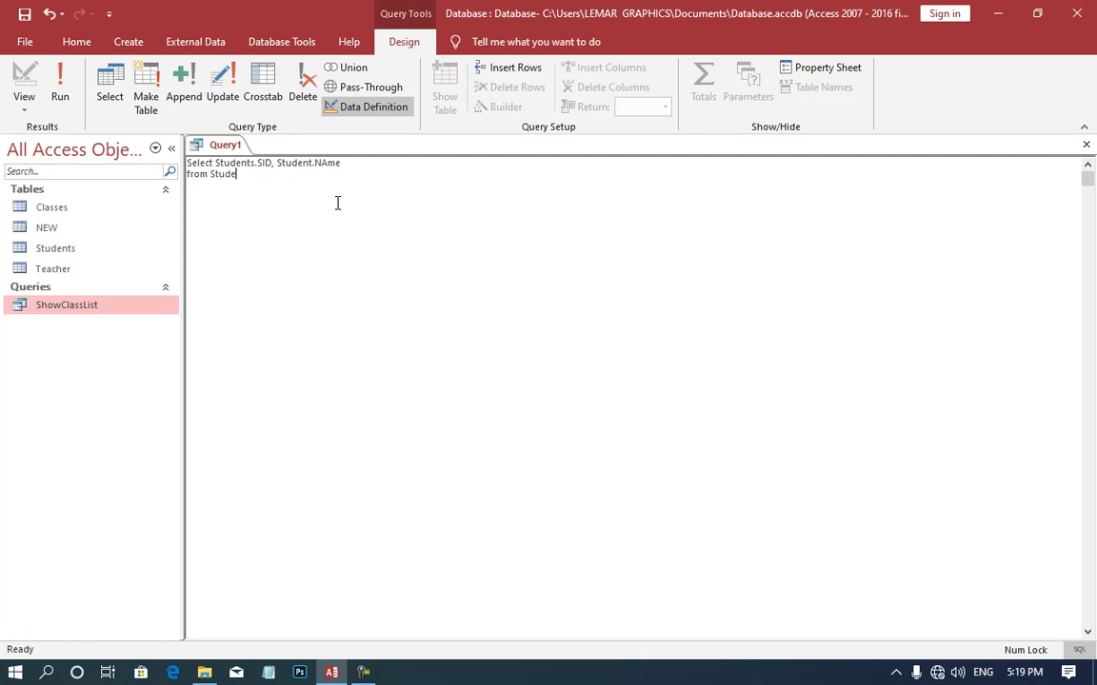
{"action": "type", "text": "nts"}
{"action": "left_click", "coordinate": [309, 164]}
{"action": "type", "text": "s"}
{"action": "left_click", "coordinate": [250, 175]}
Run the query to list the 12 students' SID and NAme, then switch to Design view
{"action": "left_click", "coordinate": [57, 88]}
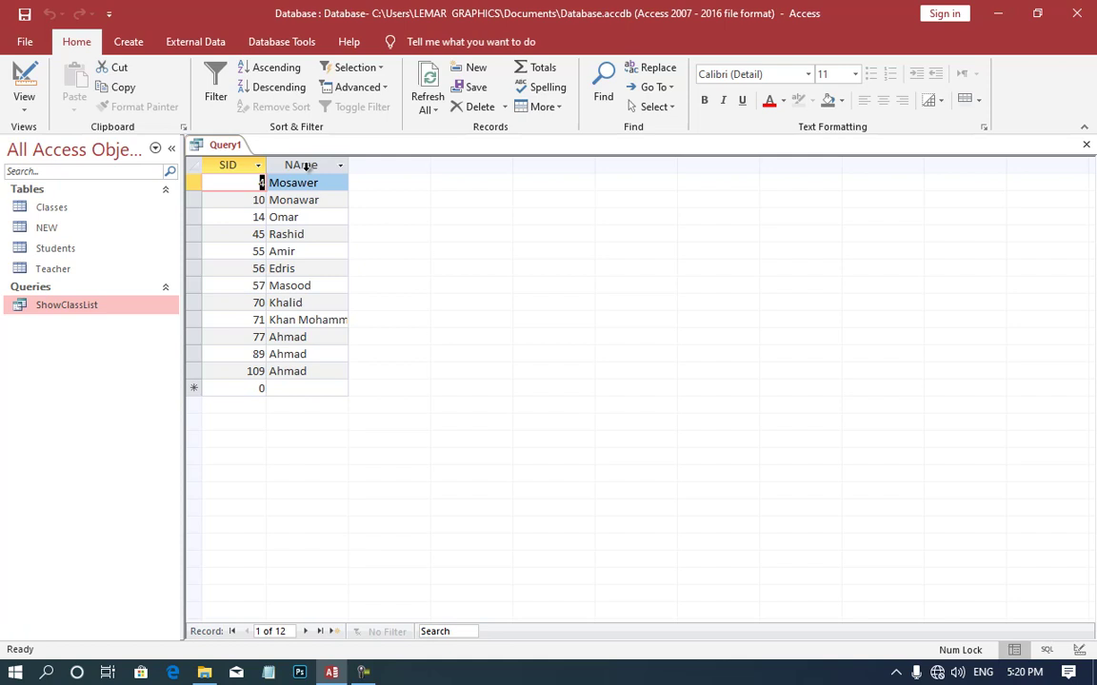
{"action": "left_click", "coordinate": [24, 81]}
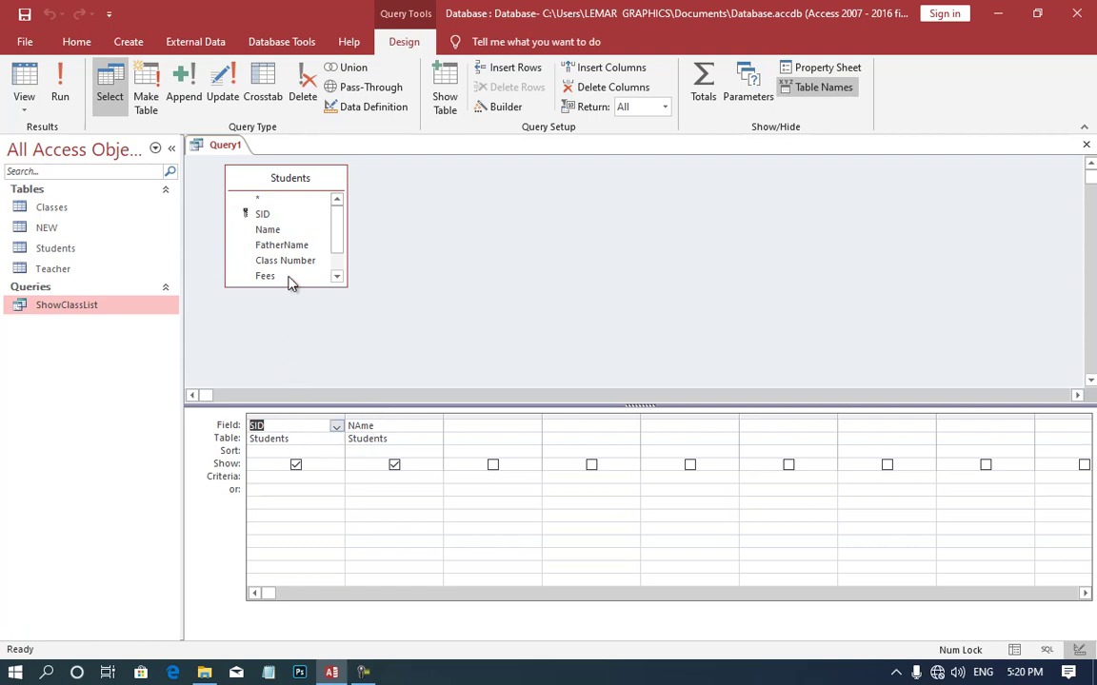
Add Students.FatherName as the third query field and view the updated SQL statement
{"action": "left_click_drag", "start_coordinate": [265, 244], "coordinate": [472, 426]}
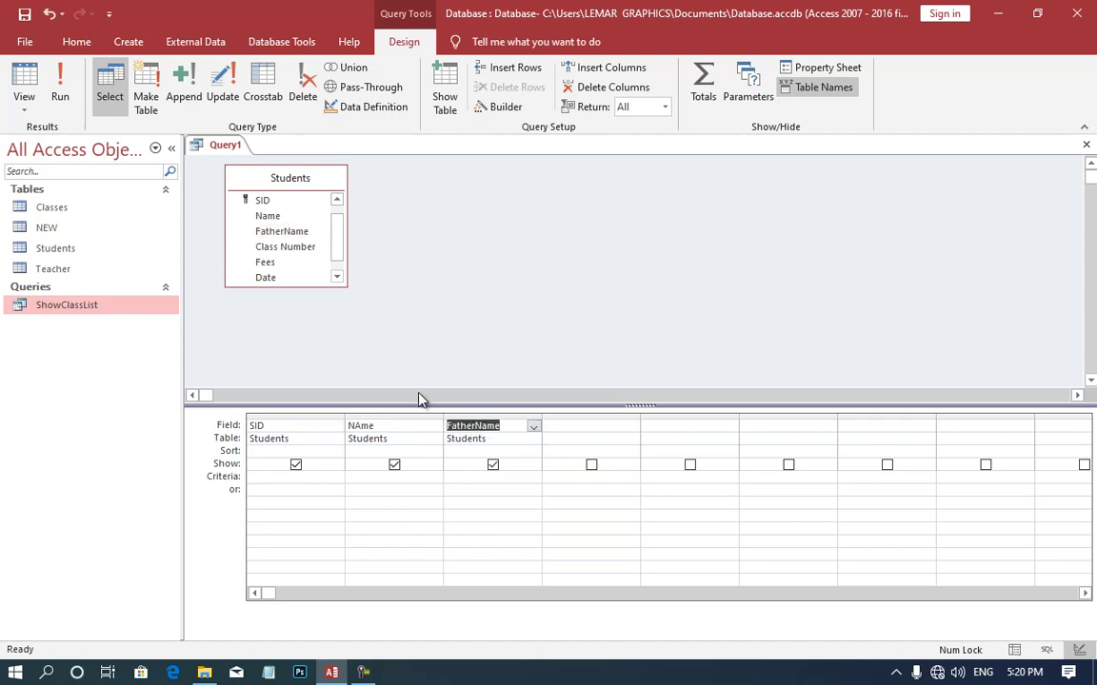
{"action": "left_click", "coordinate": [24, 103]}
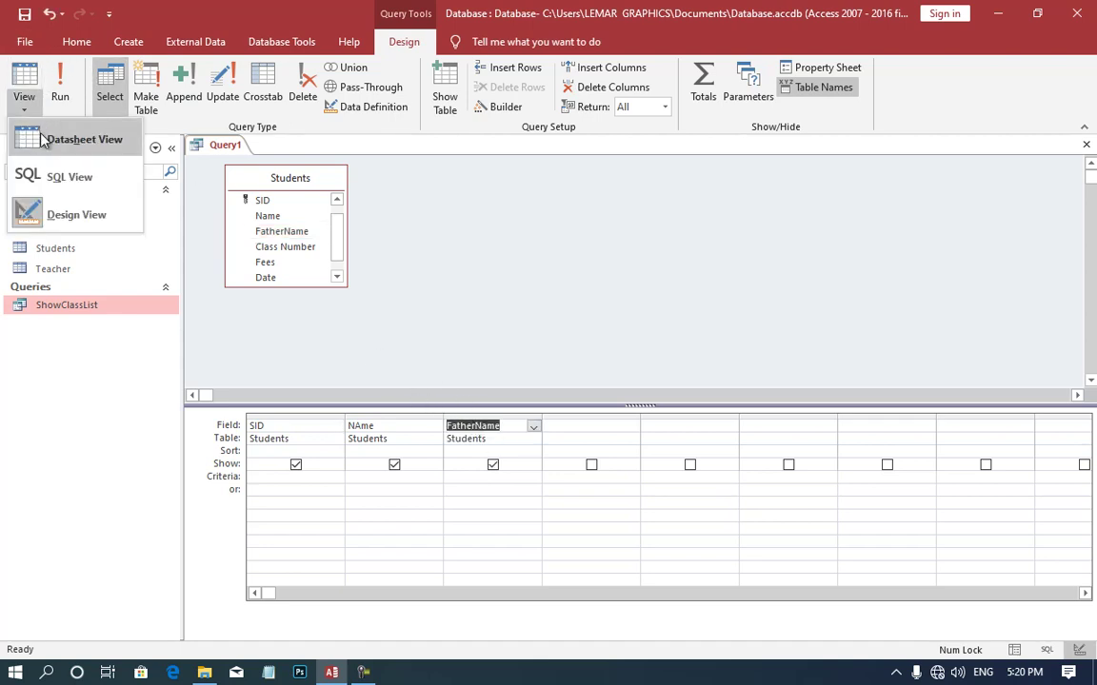
{"action": "left_click", "coordinate": [44, 176]}
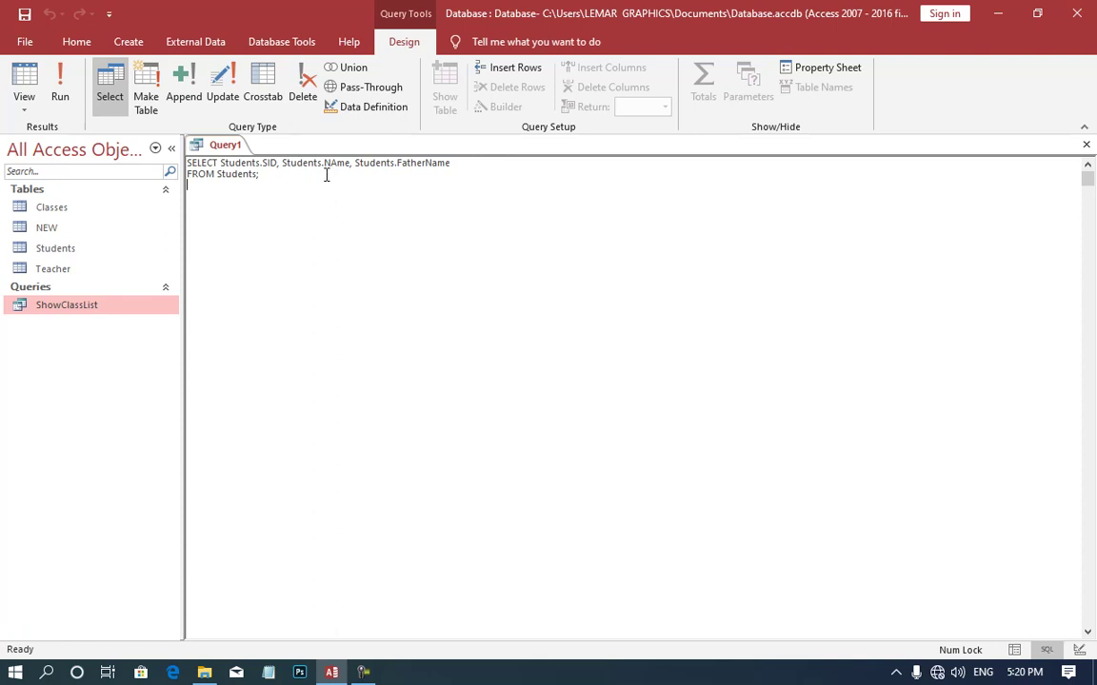
Select and delete all of Query1's SQL text
{"action": "left_click_drag", "start_coordinate": [301, 184], "coordinate": [152, 160]}
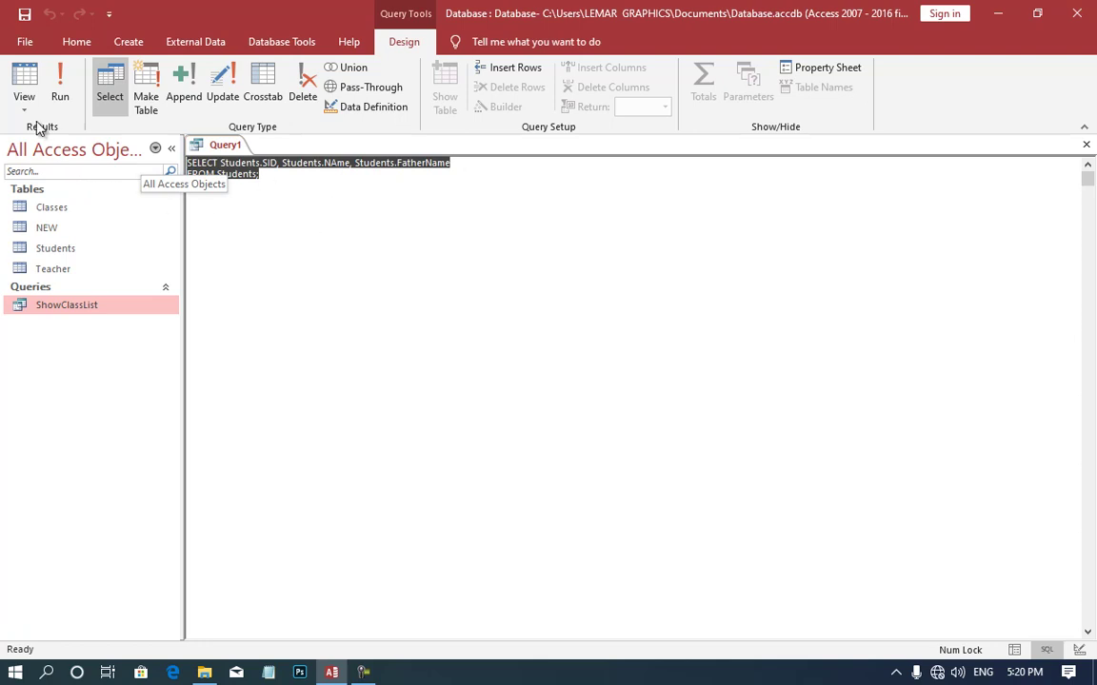
{"action": "key", "text": "Delete"}
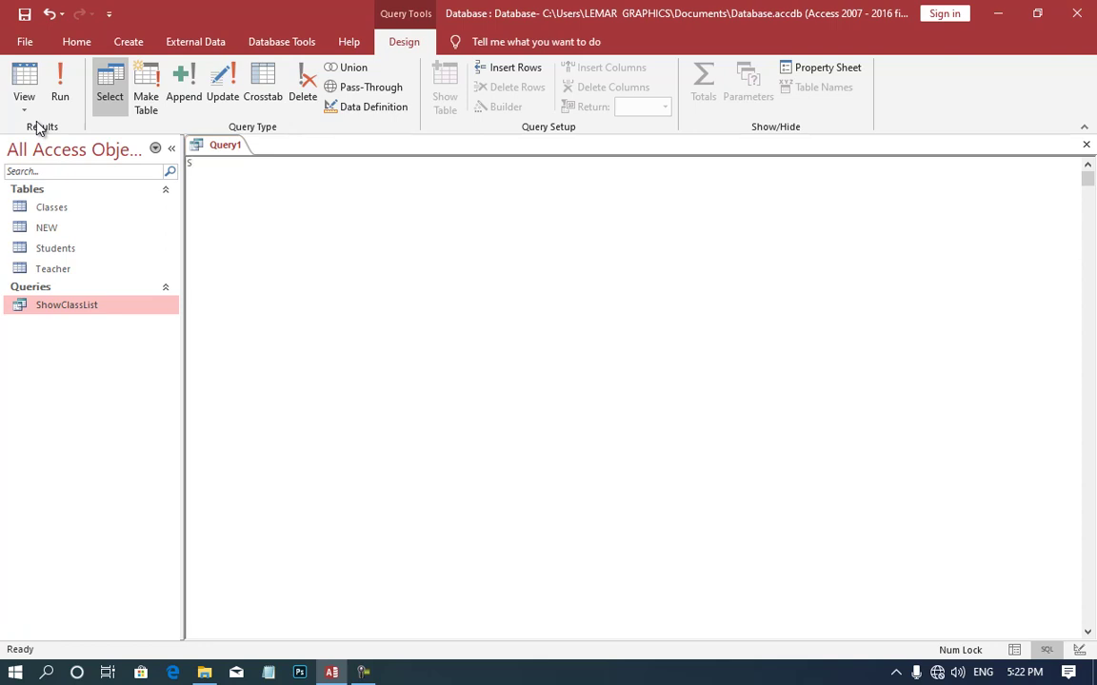
Type the aliased statement 'Select S.Name, S.FatherName from Students S'
{"action": "type", "text": "Select"}
{"action": "type", "text": "  S."}
{"action": "type", "text": "Name"}
{"action": "type", "text": ", S"}
{"action": "type", "text": ".F"}
{"action": "type", "text": "atherN"}
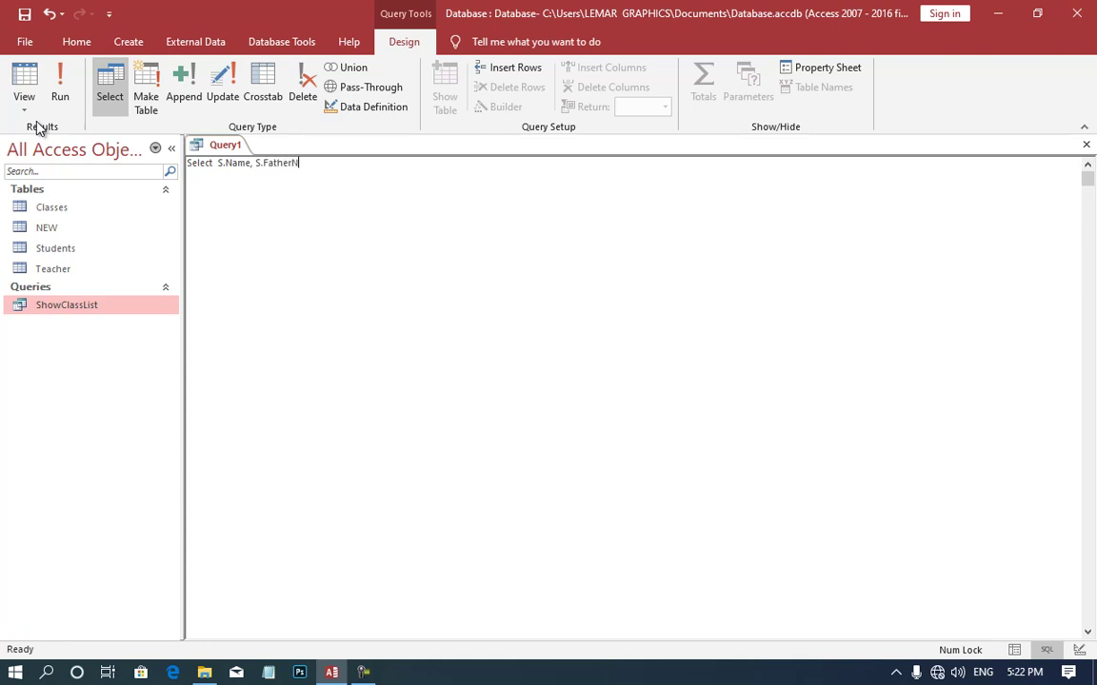
{"action": "type", "text": "ame"}
{"action": "key", "text": "Return"}
{"action": "key", "text": "BackSpace"}
{"action": "type", "text": "from"}
{"action": "type", "text": " Stu"}
{"action": "type", "text": "dent"}
{"action": "type", "text": "s"}
{"action": "type", "text": " S"}
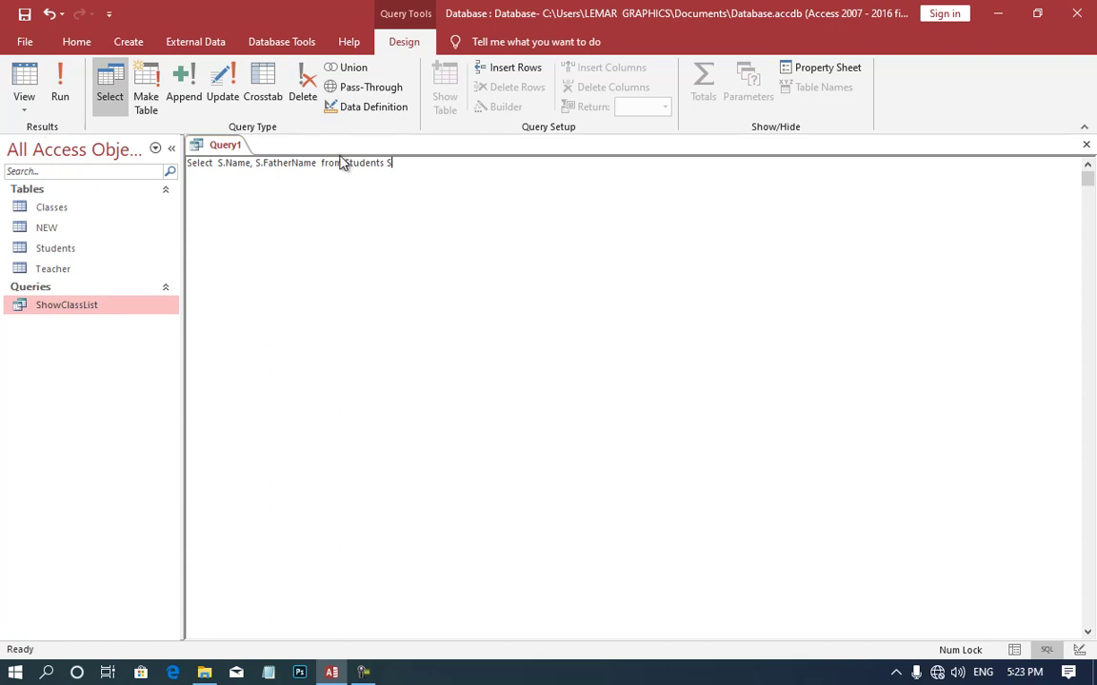
Run the aliased query, then return to its SQL view
{"action": "left_click", "coordinate": [59, 90]}
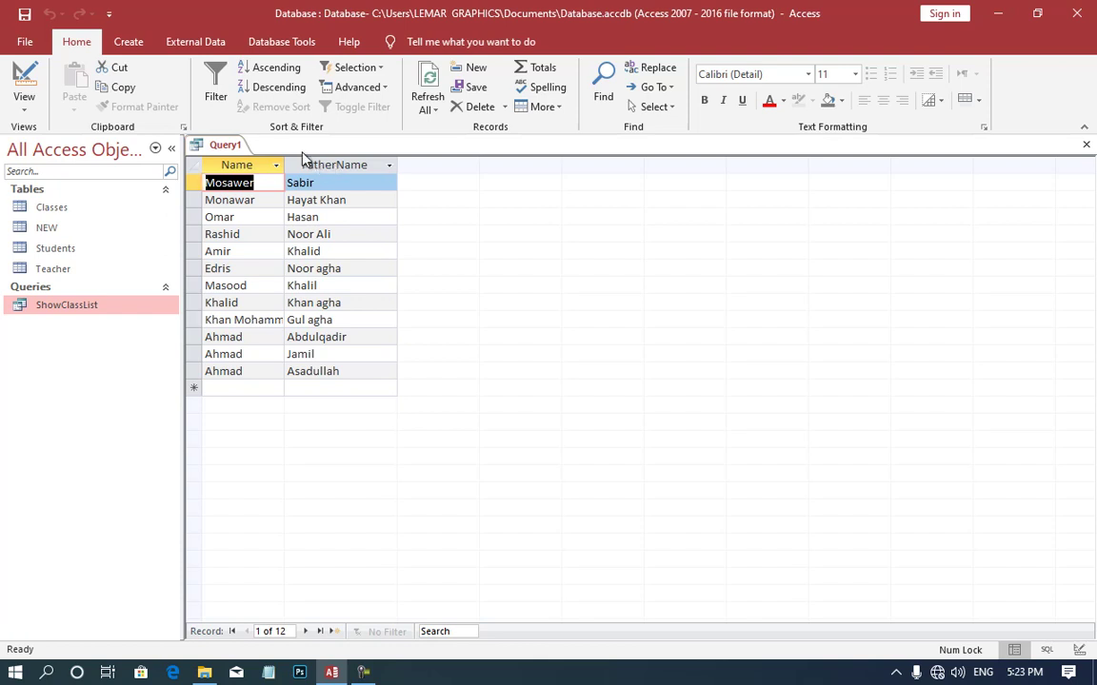
{"action": "left_click", "coordinate": [24, 103]}
{"action": "left_click", "coordinate": [79, 177]}
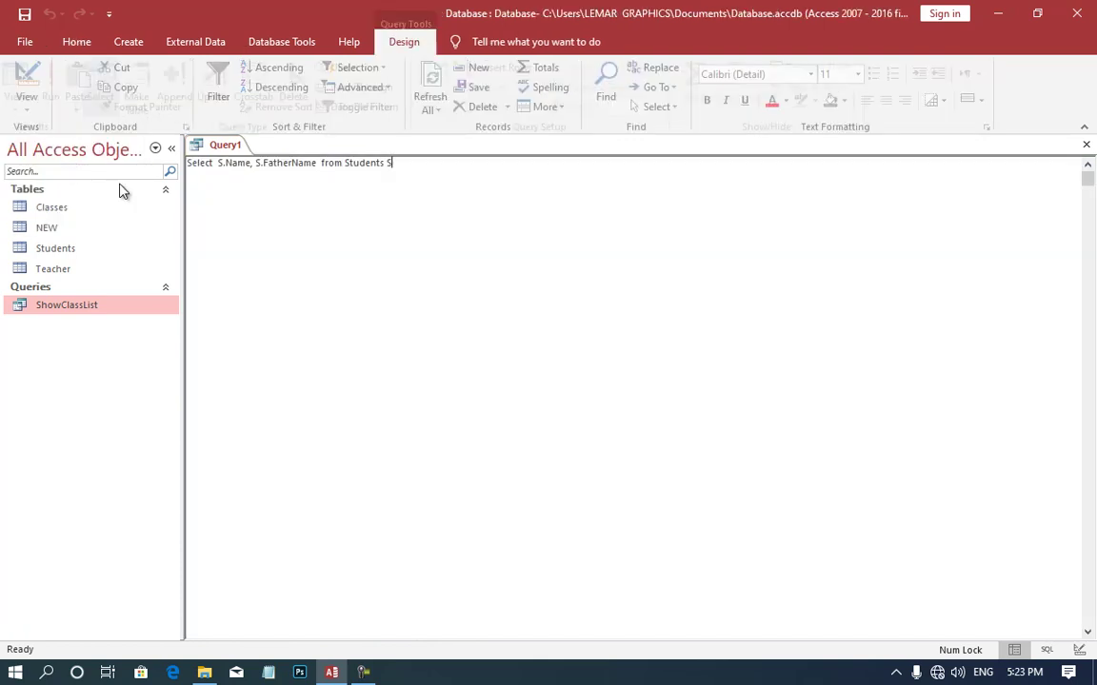
Move 'from Students S' onto its own line beneath the SELECT clause
{"action": "left_click_drag", "start_coordinate": [420, 166], "coordinate": [354, 168]}
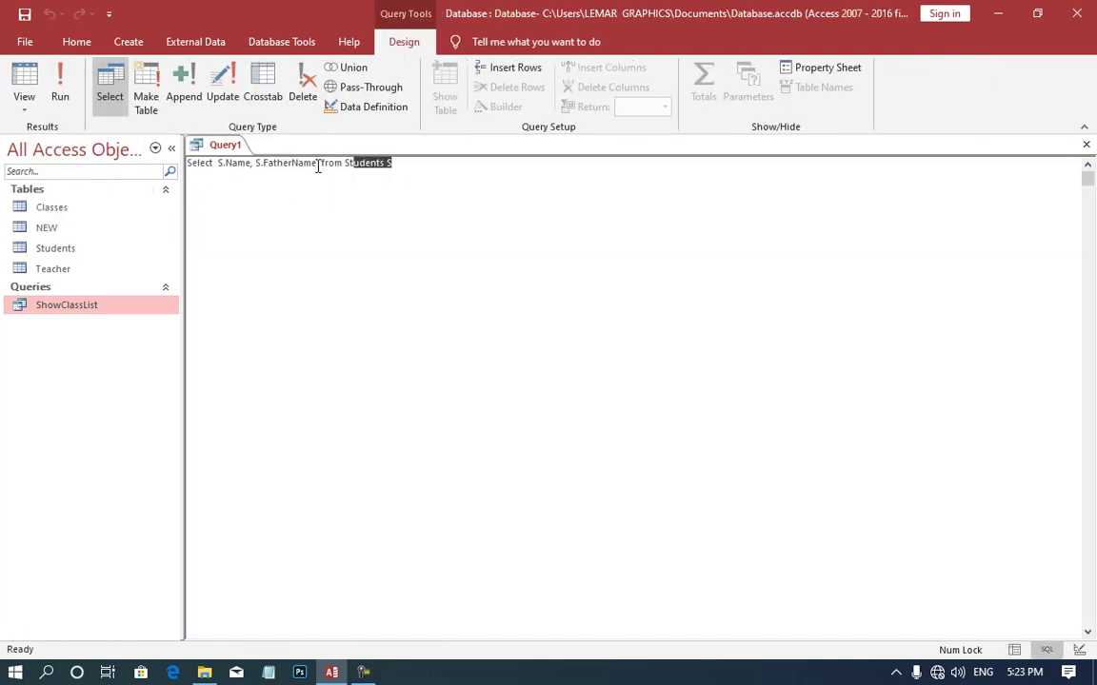
{"action": "left_click", "coordinate": [346, 206]}
{"action": "key", "text": "Return"}
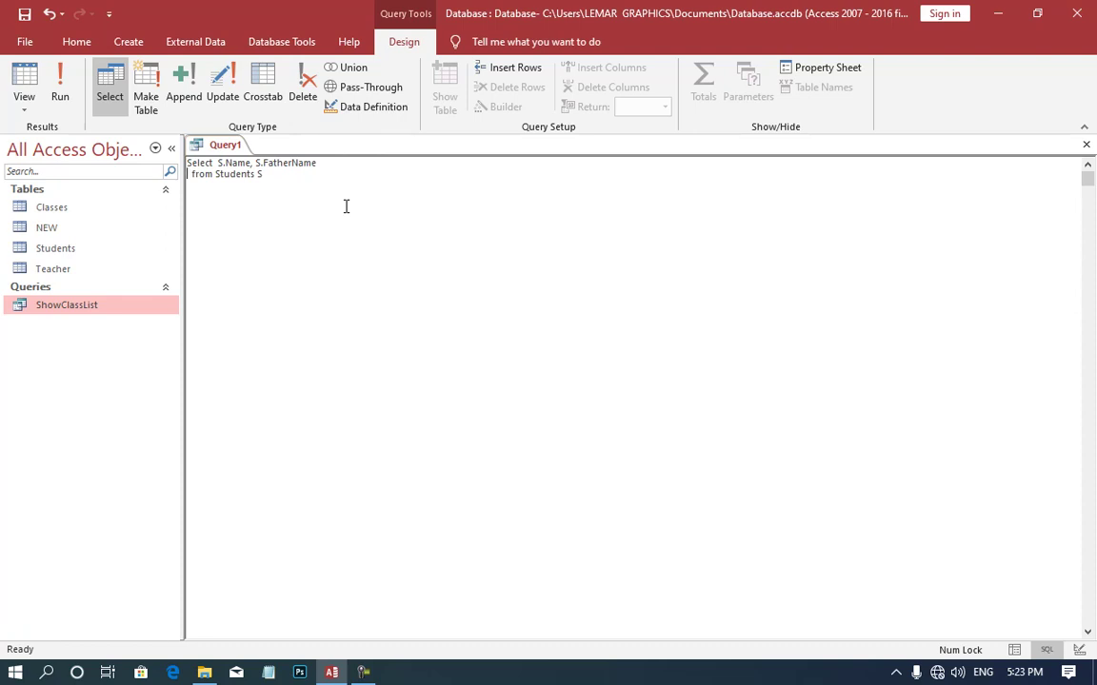
{"action": "key", "text": "Delete"}
{"action": "key", "text": "Delete"}
{"action": "type", "text": "T"}
Run the query with test values for the S.Name and S.FatherName prompts, then return to SQL
{"action": "left_click", "coordinate": [55, 111]}
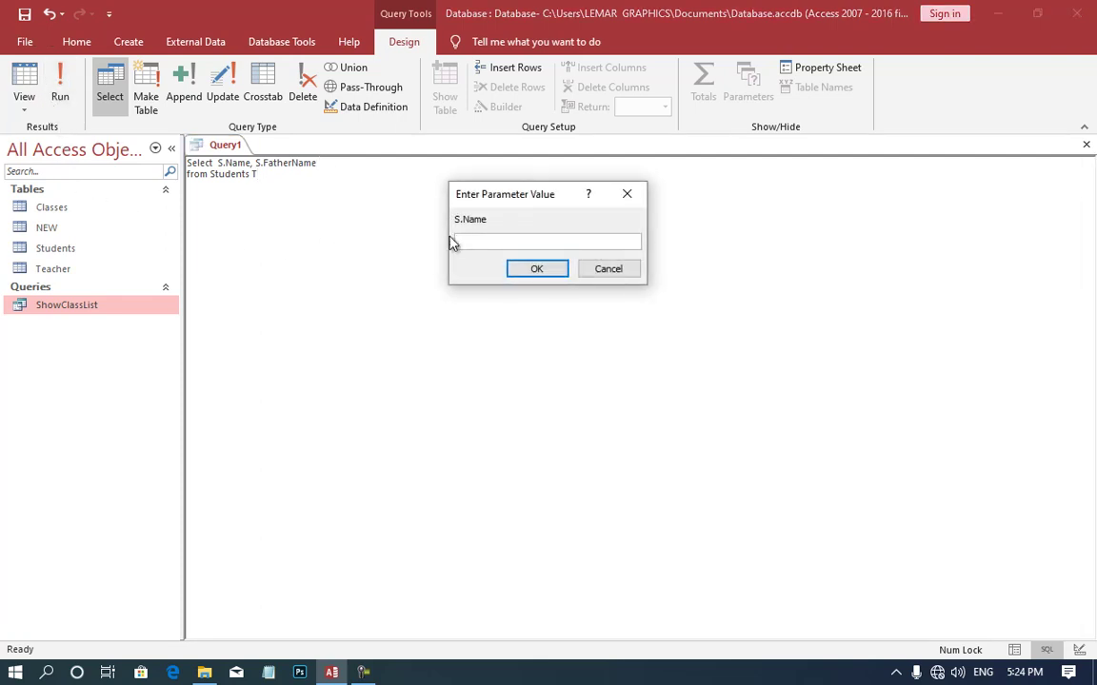
{"action": "type", "text": "Agnty"}
{"action": "left_click", "coordinate": [532, 270]}
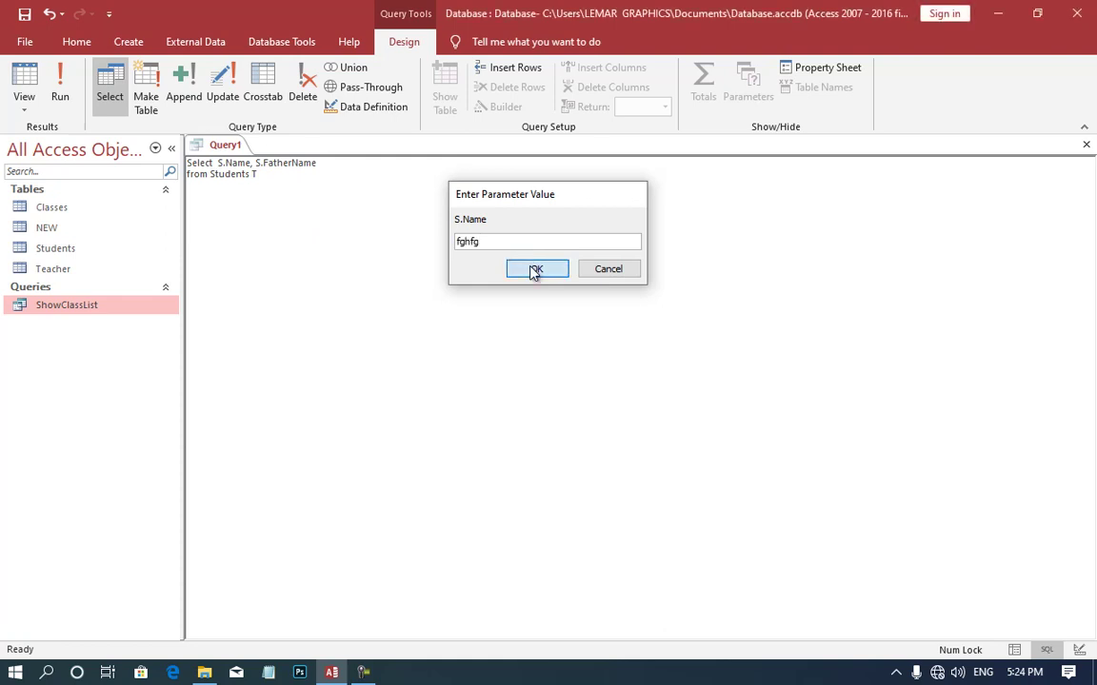
{"action": "type", "text": "dgh"}
{"action": "left_click", "coordinate": [532, 270]}
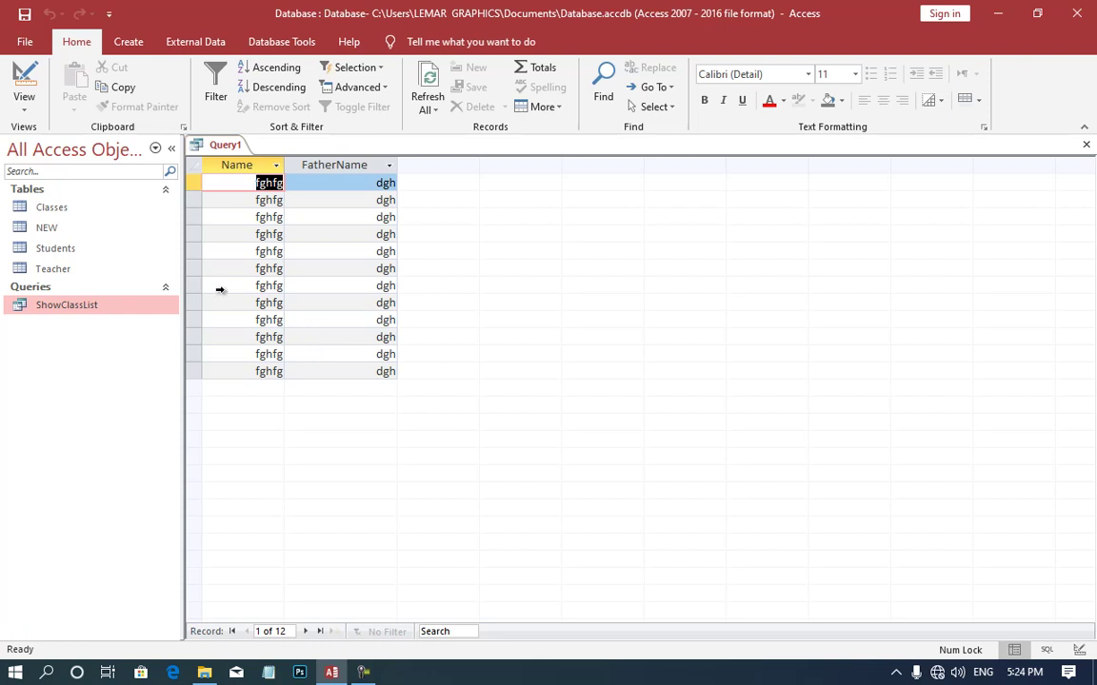
{"action": "left_click", "coordinate": [27, 107]}
{"action": "left_click", "coordinate": [59, 176]}
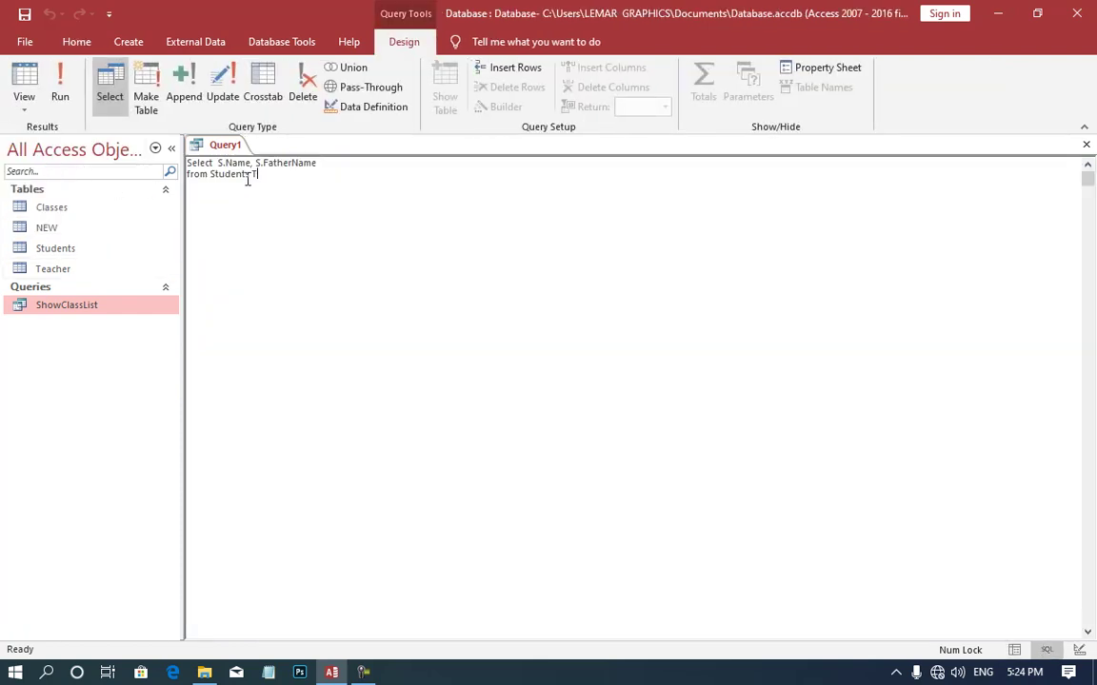
Change S.Name and S.FatherName to T.Name and T.FatherName in the SQL text
{"action": "key", "text": "BackSpace"}
{"action": "left_click", "coordinate": [219, 164]}
{"action": "key", "text": "Delete"}
{"action": "key", "text": "Delete"}
{"action": "type", "text": "T."}
{"action": "left_click", "coordinate": [259, 164]}
{"action": "key", "text": "BackSpace"}
{"action": "type", "text": "T"}
Run the corrected query, return to SQL View and select the whole query text
{"action": "left_click", "coordinate": [72, 105]}
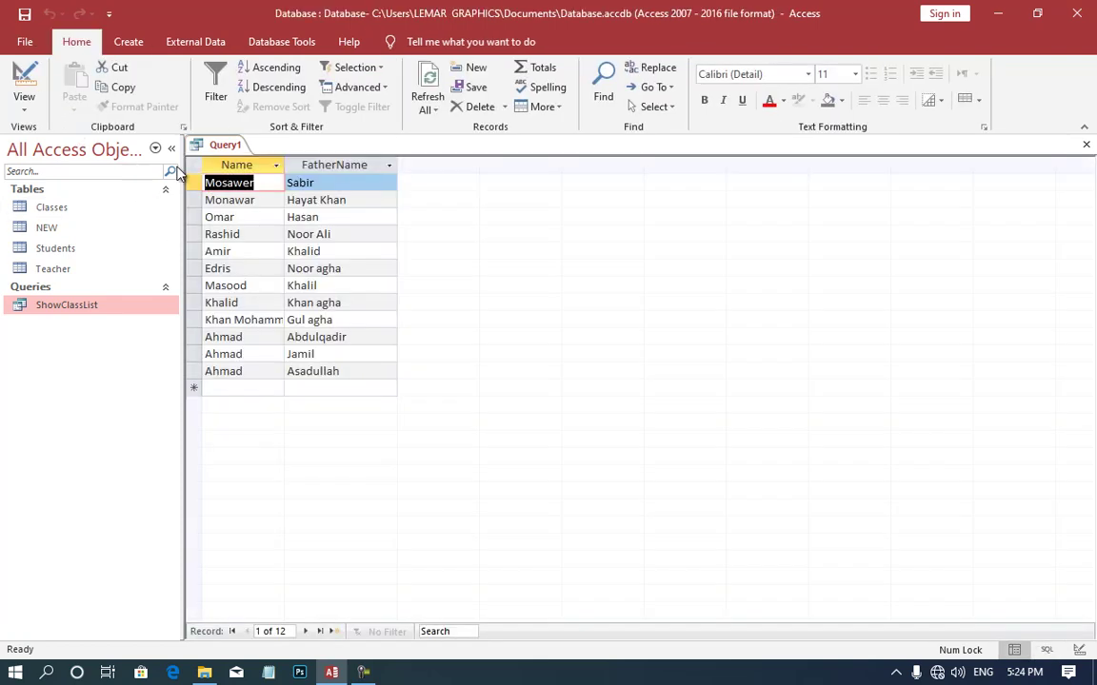
{"action": "left_click", "coordinate": [24, 91]}
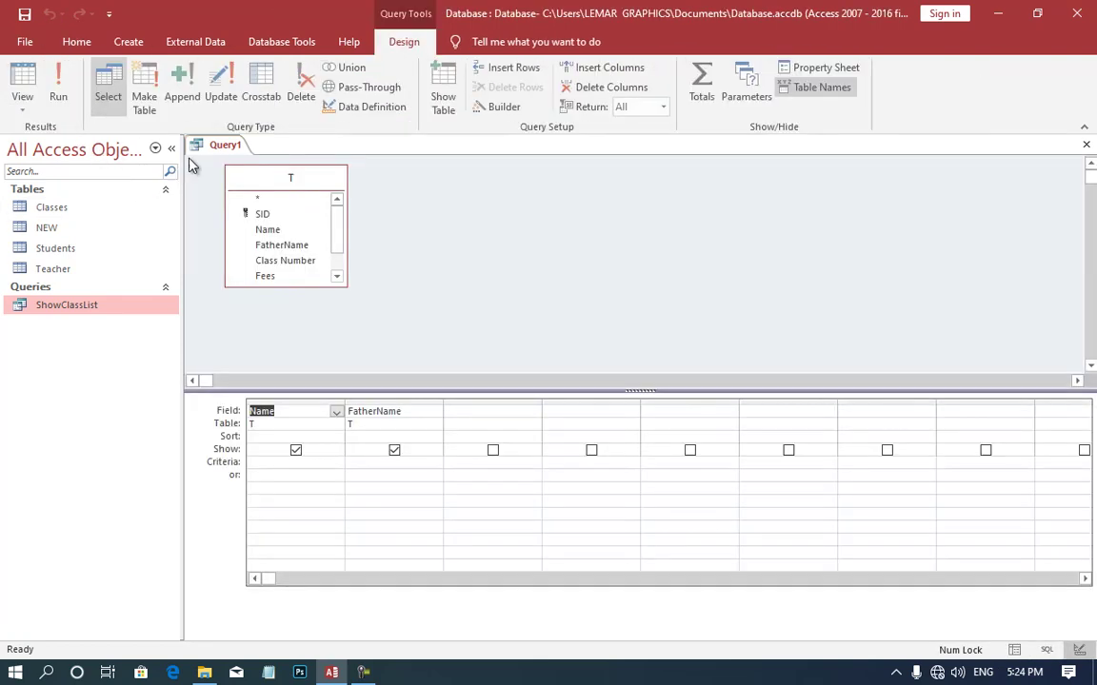
{"action": "left_click", "coordinate": [25, 104]}
{"action": "left_click", "coordinate": [59, 176]}
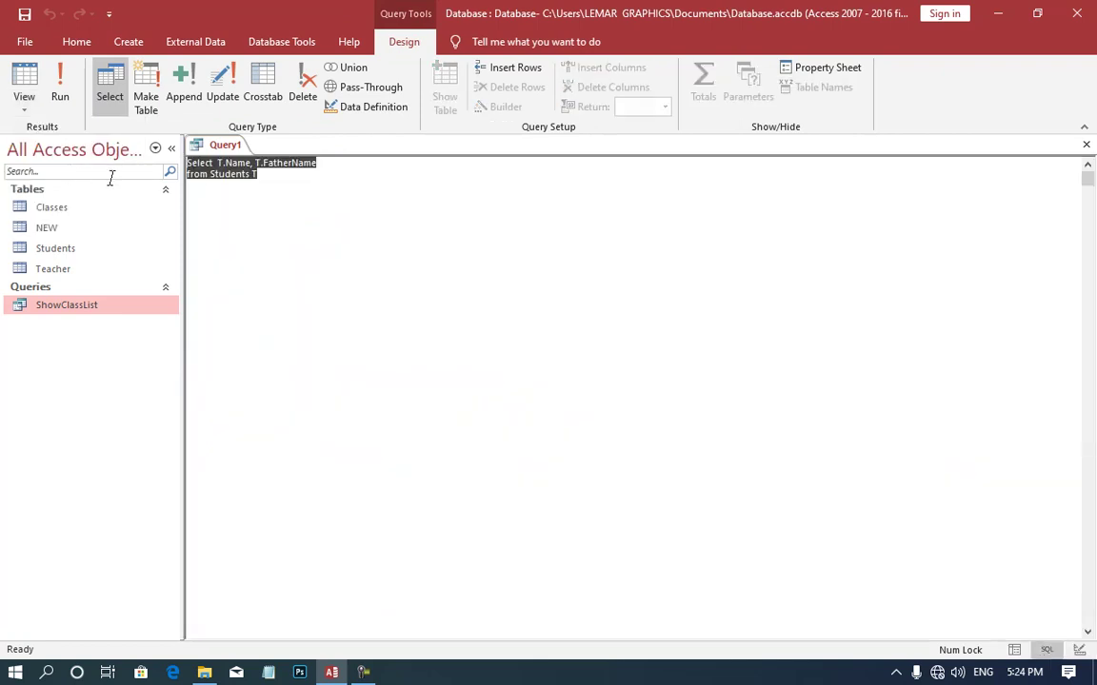
{"action": "key", "text": "ctrl+a"}
{"action": "left_click", "coordinate": [292, 203]}
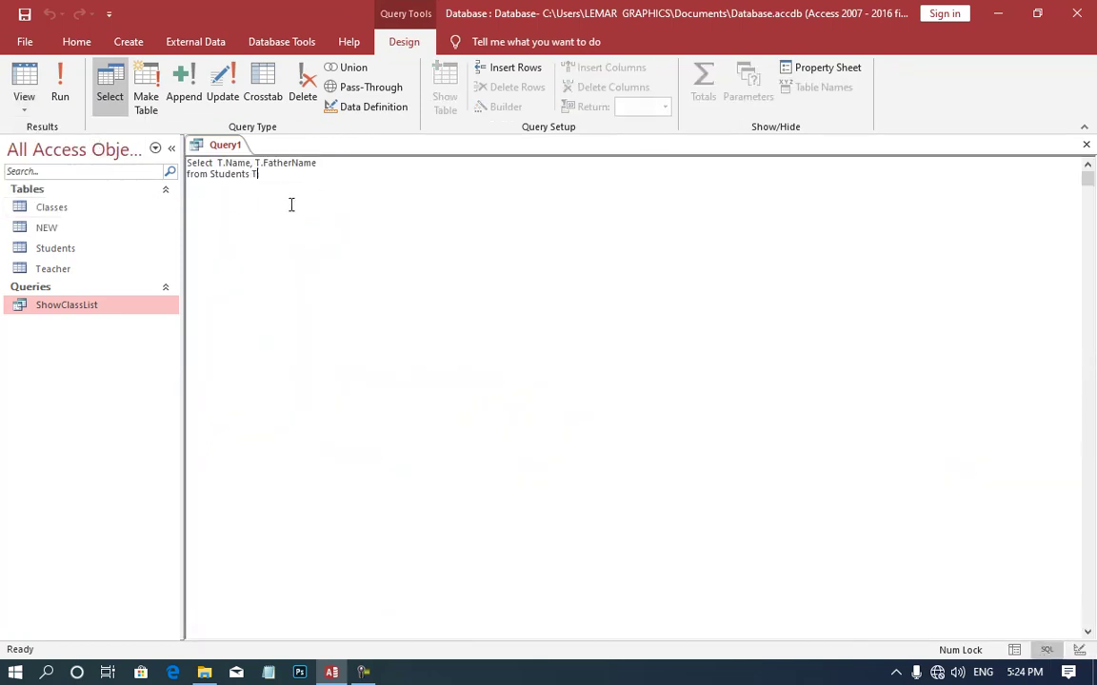
{"action": "double_click", "coordinate": [221, 176]}
{"action": "left_click_drag", "start_coordinate": [255, 174], "coordinate": [123, 165]}
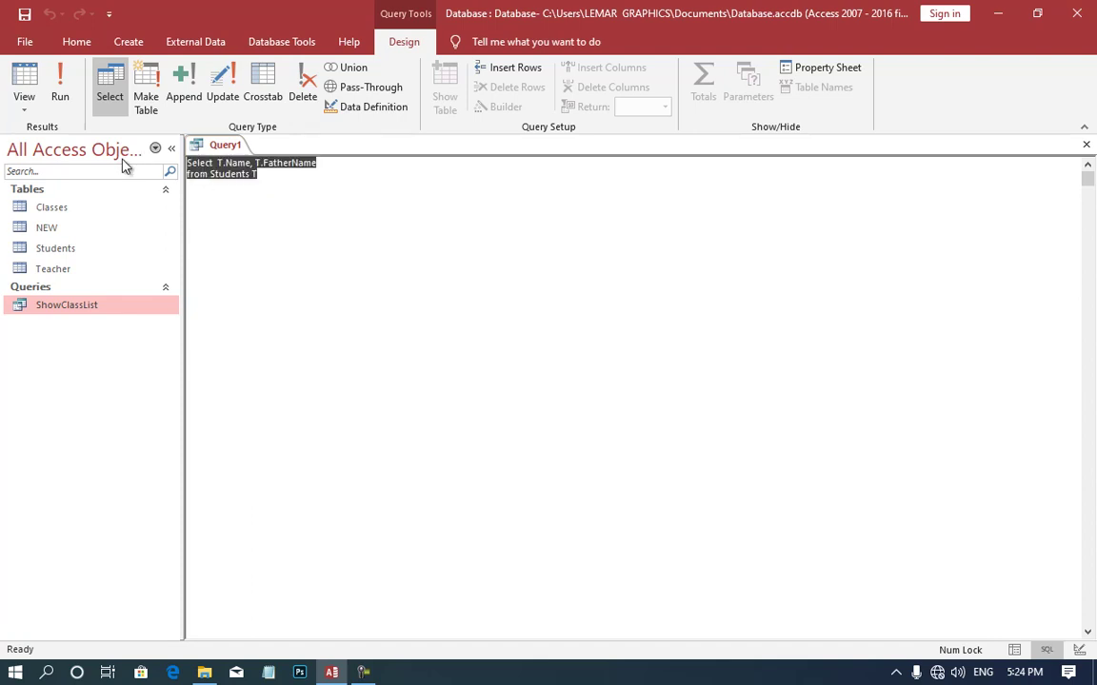
Replace the SQL with 'Select x.tid,xName,xlastNAme From Teacher X' and run it
{"action": "key", "text": "Delete"}
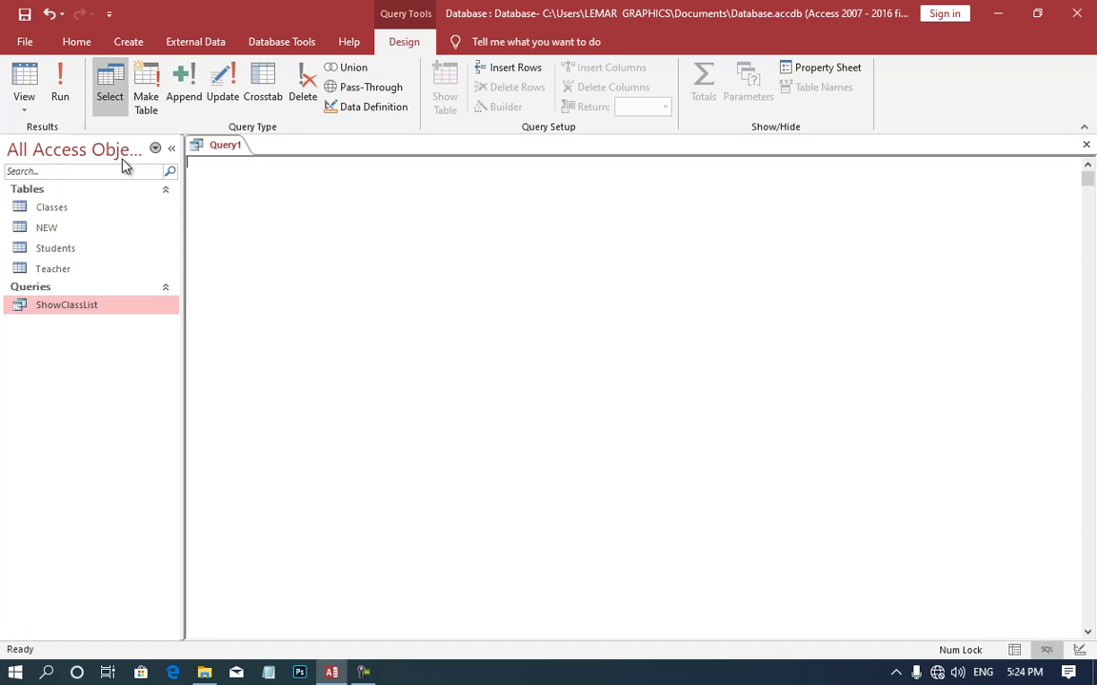
{"action": "type", "text": "From T"}
{"action": "type", "text": "eacher X"}
{"action": "key", "text": "Home"}
{"action": "key", "text": "Return"}
{"action": "type", "text": "T"}
{"action": "key", "text": "BackSpace"}
{"action": "type", "text": "Select"}
{"action": "type", "text": " x."}
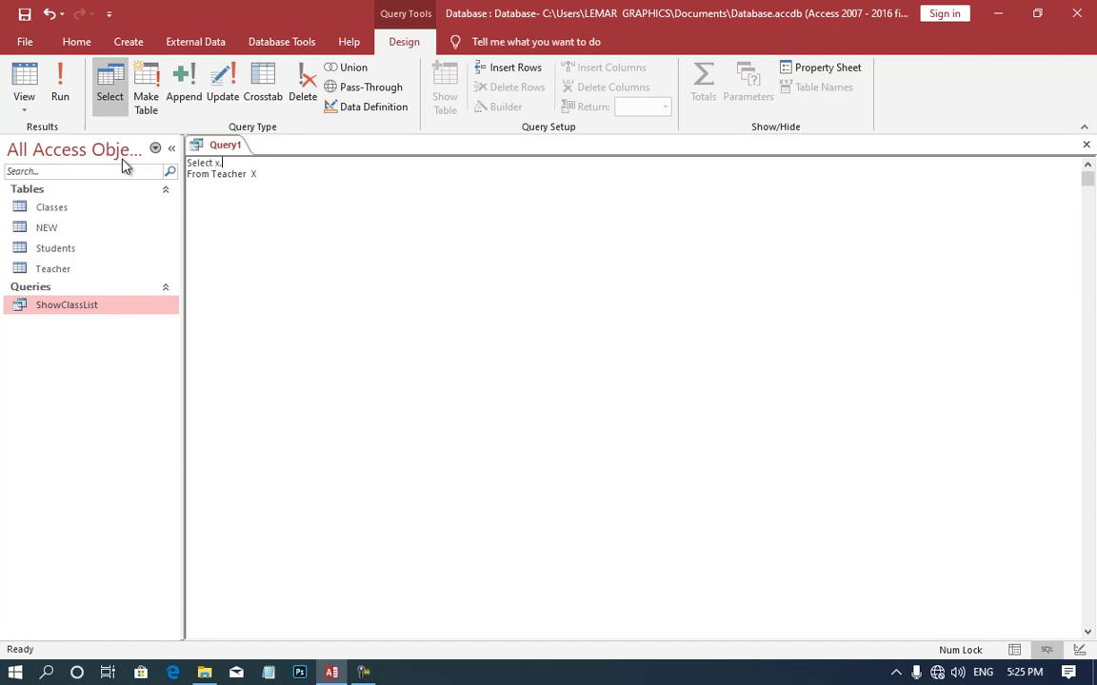
{"action": "type", "text": "tid,"}
{"action": "type", "text": "x"}
{"action": "type", "text": "Name,"}
{"action": "type", "text": "x"}
{"action": "type", "text": "lastNAme"}
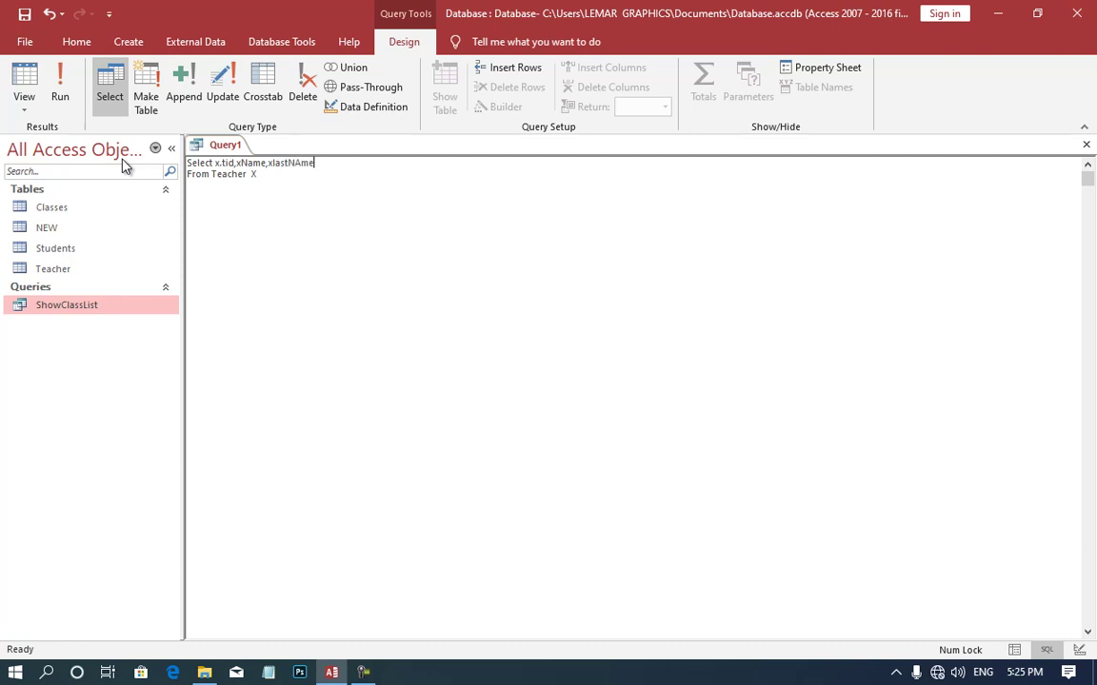
{"action": "left_click", "coordinate": [56, 103]}
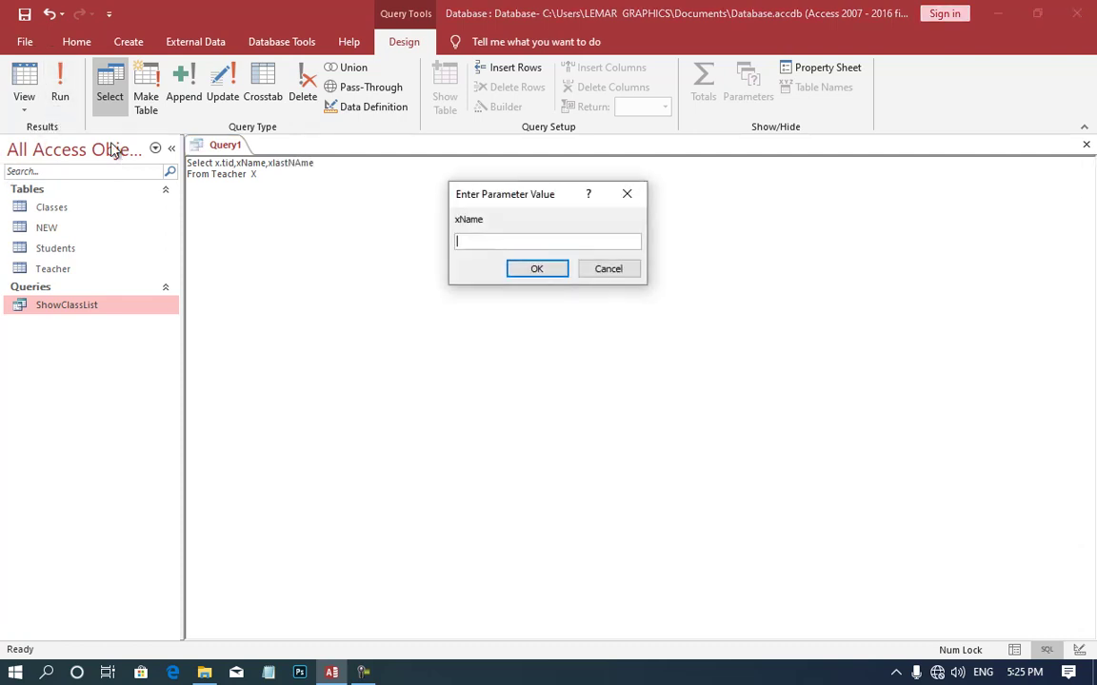
Dismiss the xName and xlastNAme prompts, then open the Teacher table read-only
{"action": "left_click", "coordinate": [552, 271]}
{"action": "left_click", "coordinate": [552, 271]}
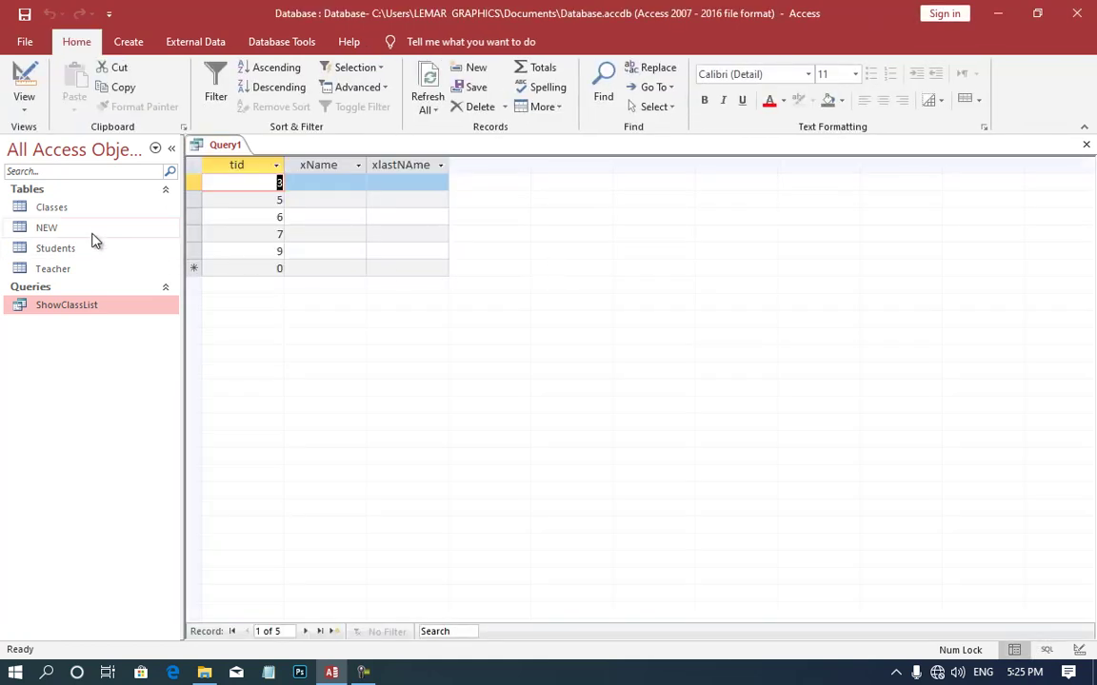
{"action": "right_click", "coordinate": [53, 268]}
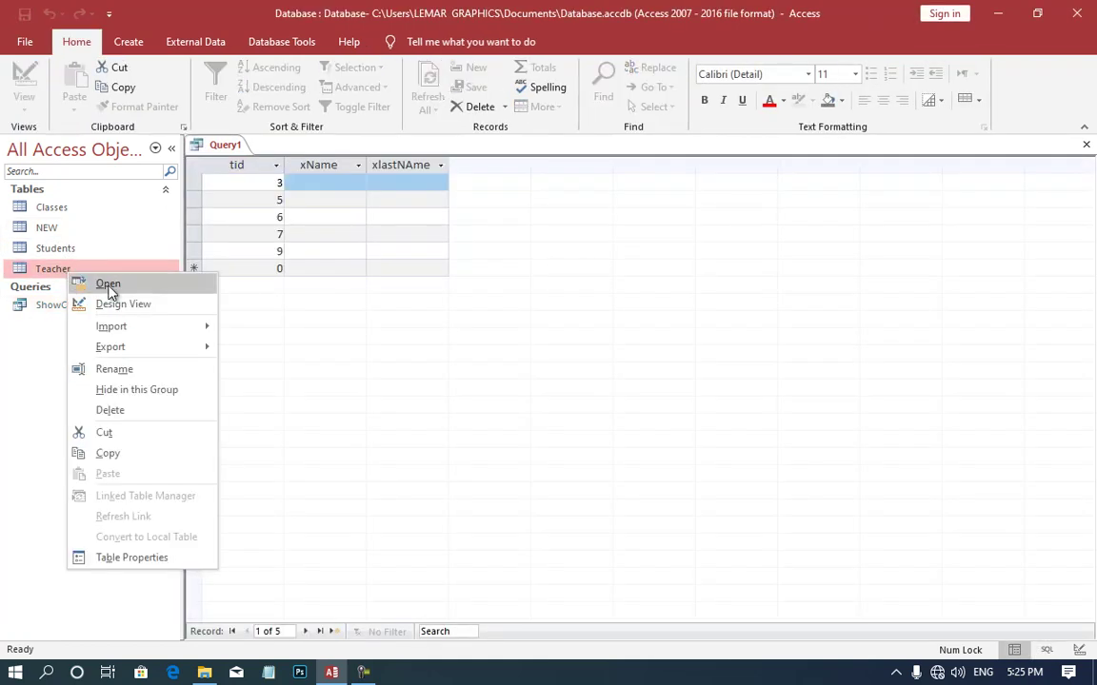
{"action": "left_click", "coordinate": [136, 305]}
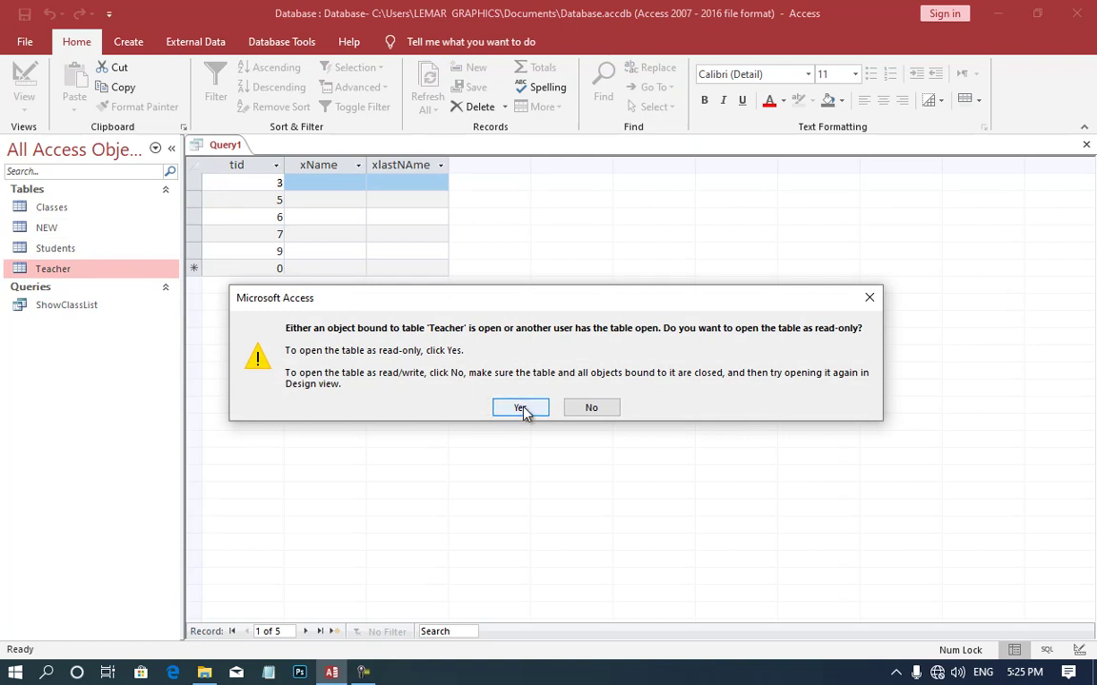
{"action": "left_click", "coordinate": [521, 409]}
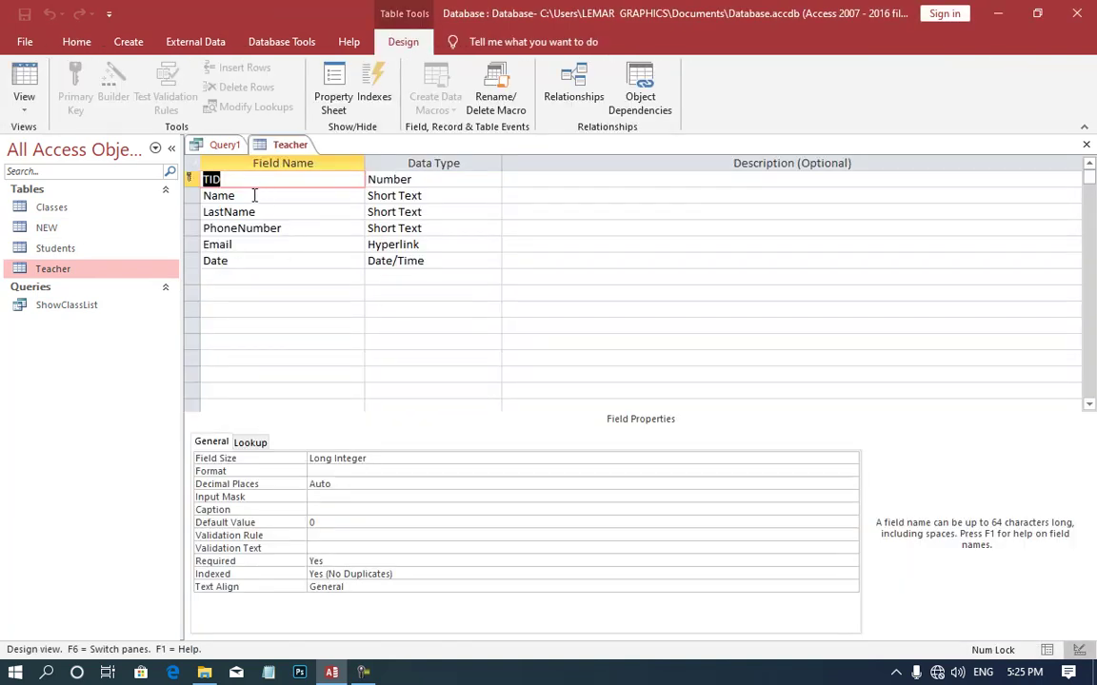
Review the Teacher table's records, close it, and switch Query1 back to SQL View
{"action": "left_click", "coordinate": [24, 102]}
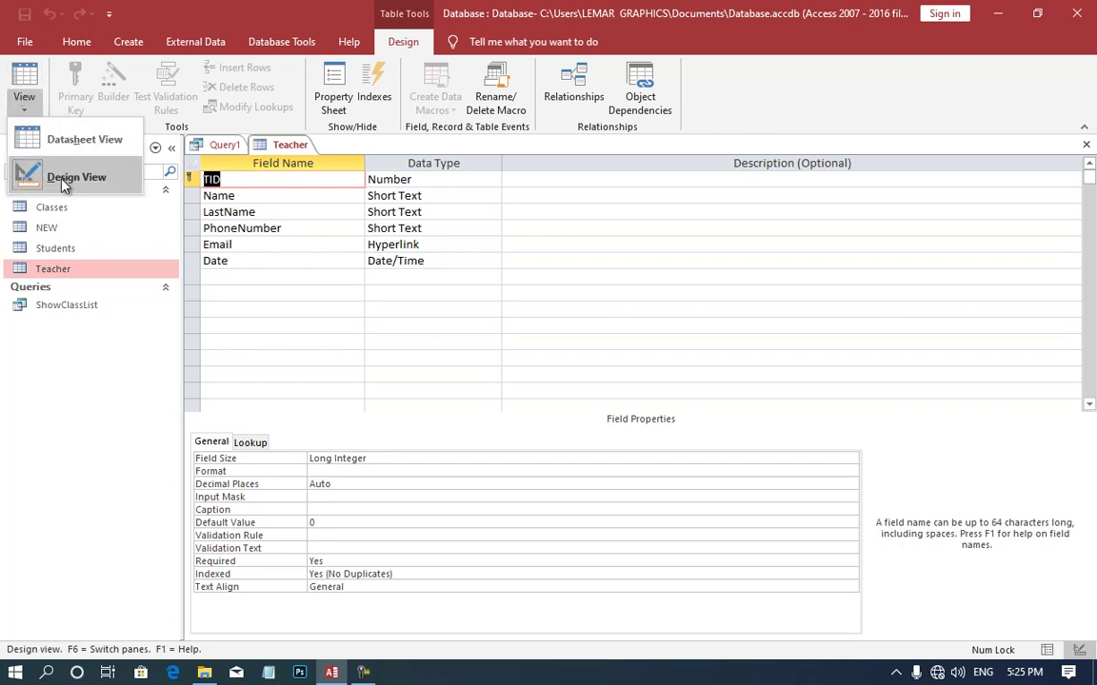
{"action": "left_click", "coordinate": [64, 149]}
{"action": "left_click", "coordinate": [15, 105]}
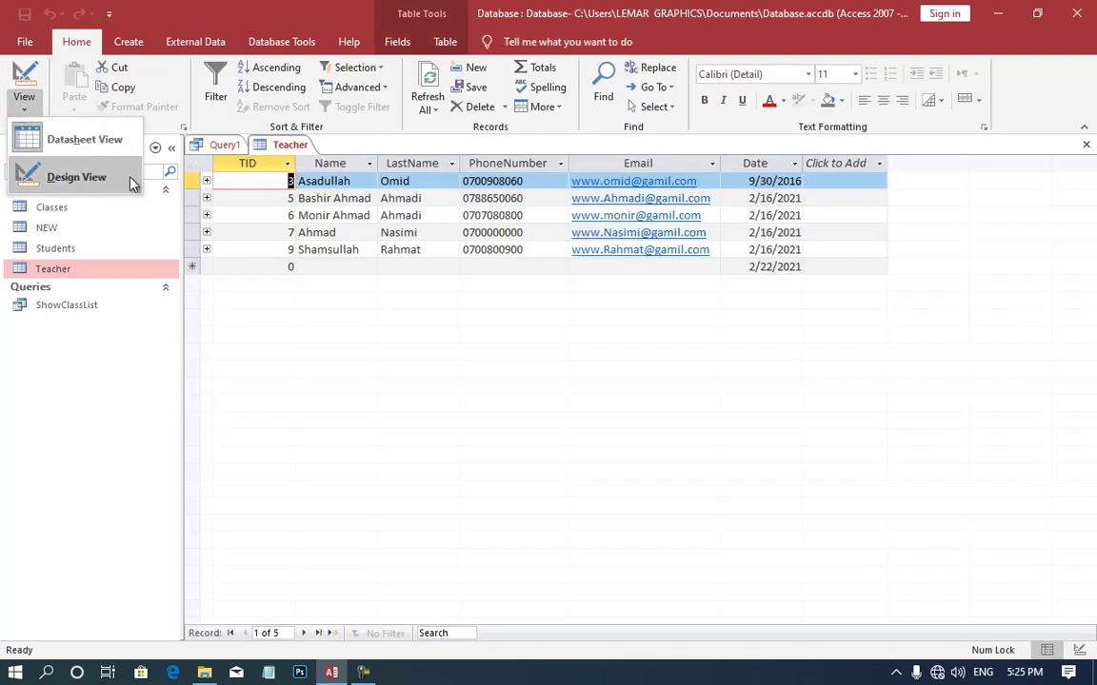
{"action": "left_click", "coordinate": [38, 179]}
{"action": "key", "text": "ctrl+w"}
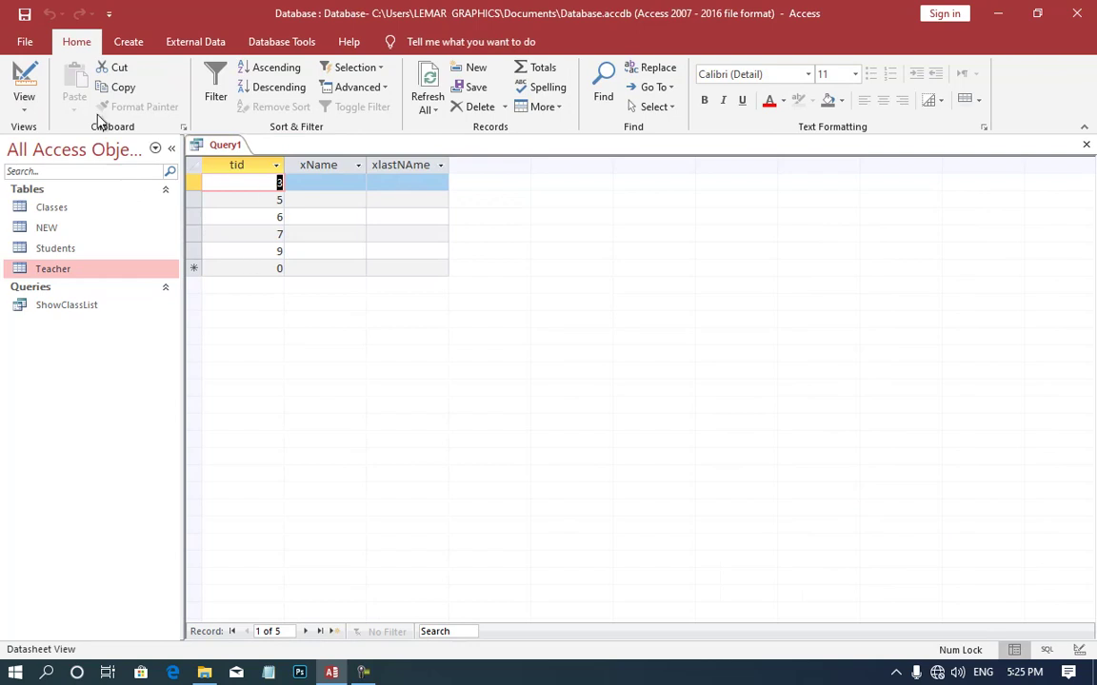
{"action": "left_click", "coordinate": [13, 109]}
{"action": "left_click", "coordinate": [55, 176]}
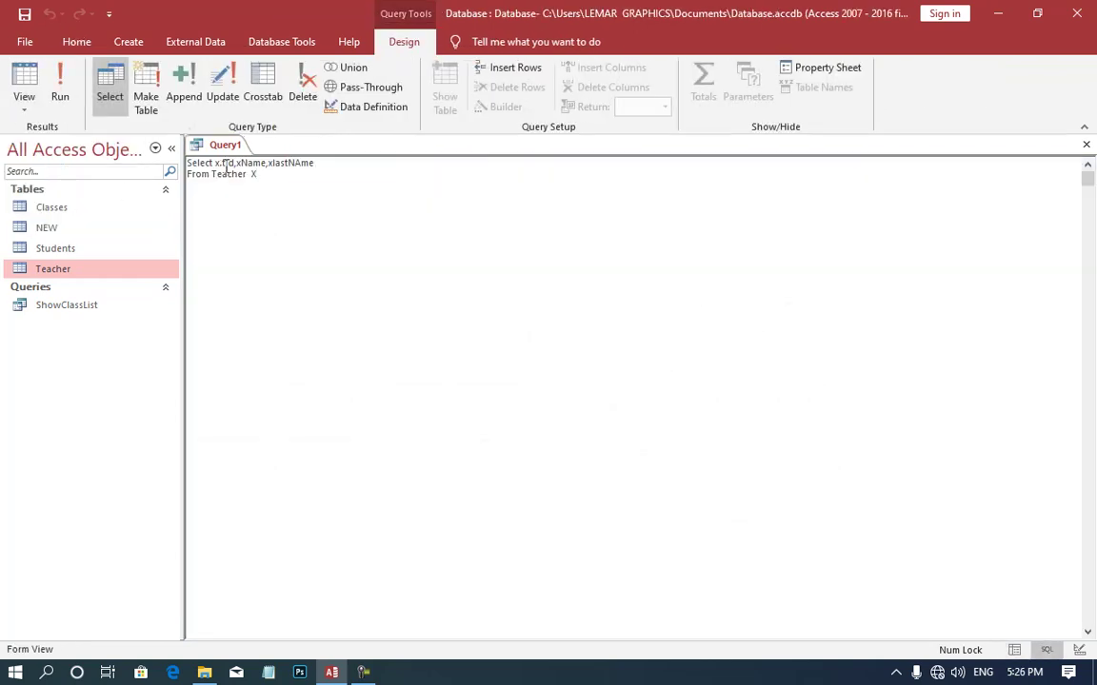
Add the missing space and dots so the fields read x.tid, x.Name, x.lastNAme
{"action": "left_click", "coordinate": [239, 164]}
{"action": "key", "text": "Left"}
{"action": "left_click", "coordinate": [272, 163]}
{"action": "left_click", "coordinate": [244, 162]}
{"action": "type", "text": "."}
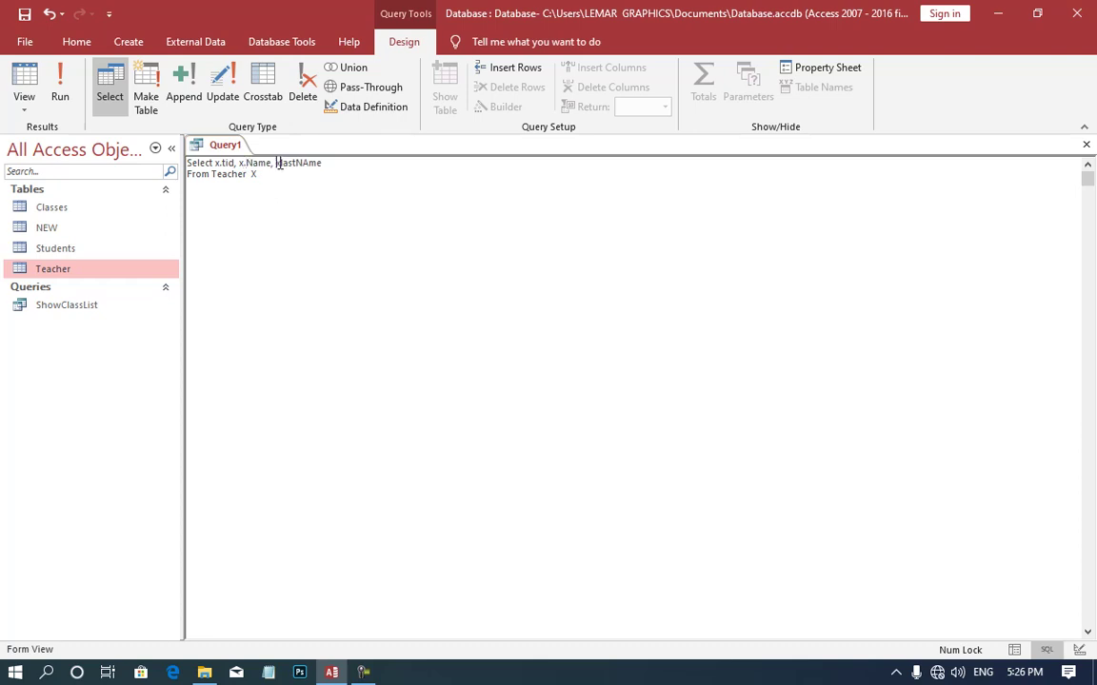
{"action": "left_click", "coordinate": [278, 162]}
{"action": "type", "text": "."}
Run the corrected Teacher query and return to its SQL text
{"action": "left_click", "coordinate": [68, 99]}
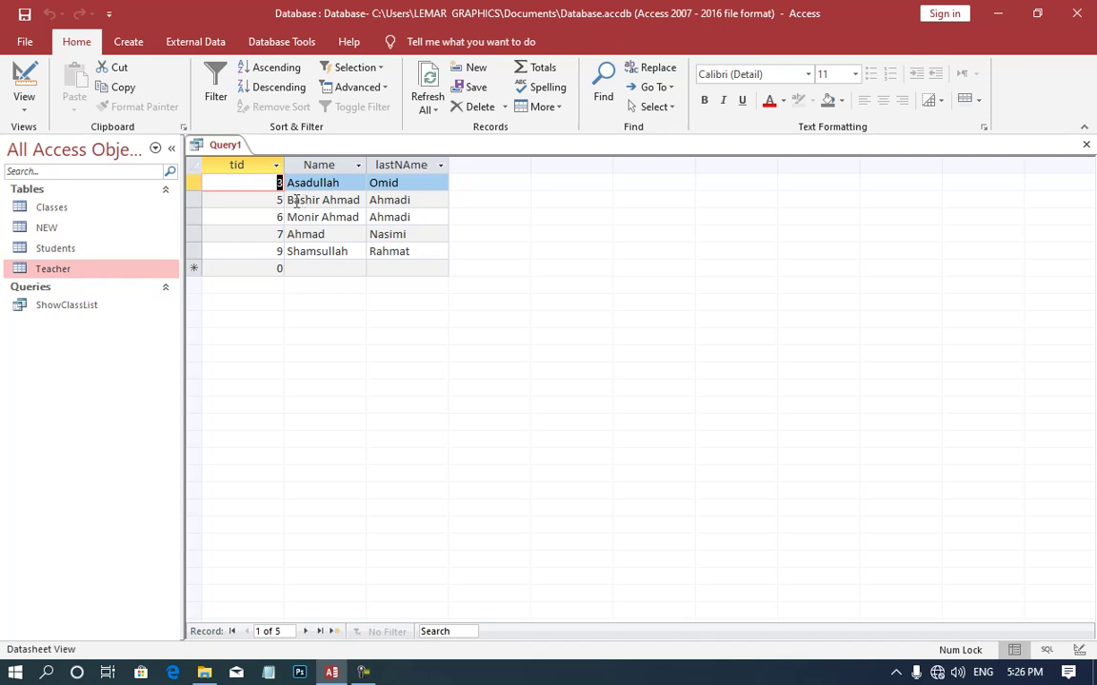
{"action": "left_click", "coordinate": [23, 105]}
{"action": "left_click", "coordinate": [68, 177]}
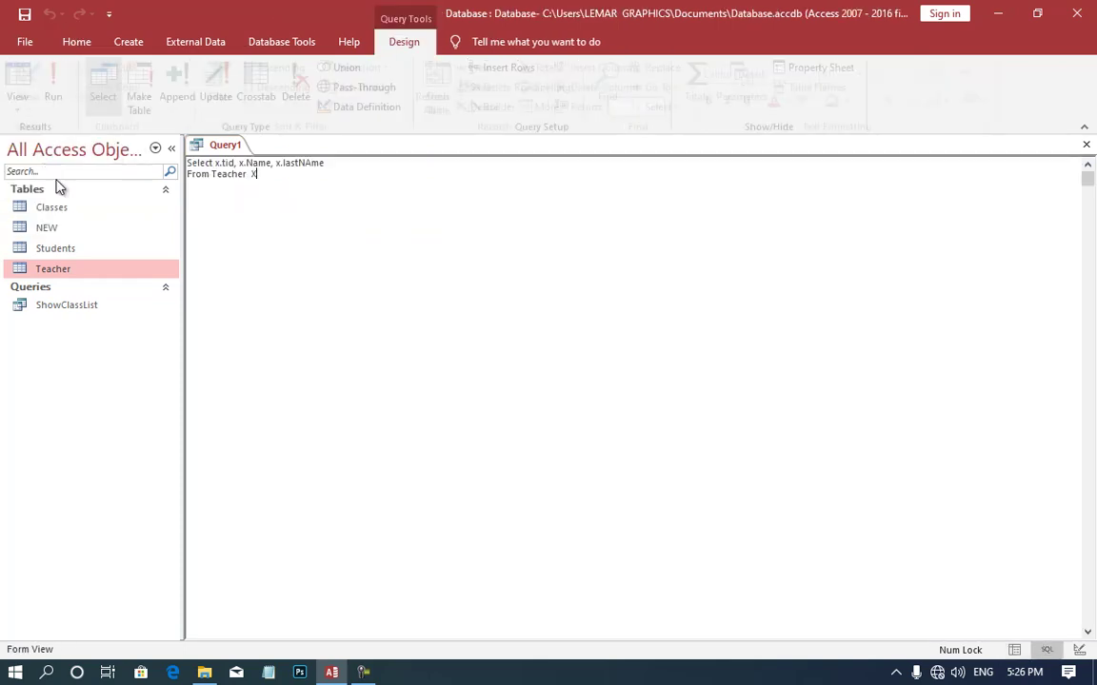
{"action": "double_click", "coordinate": [250, 174]}
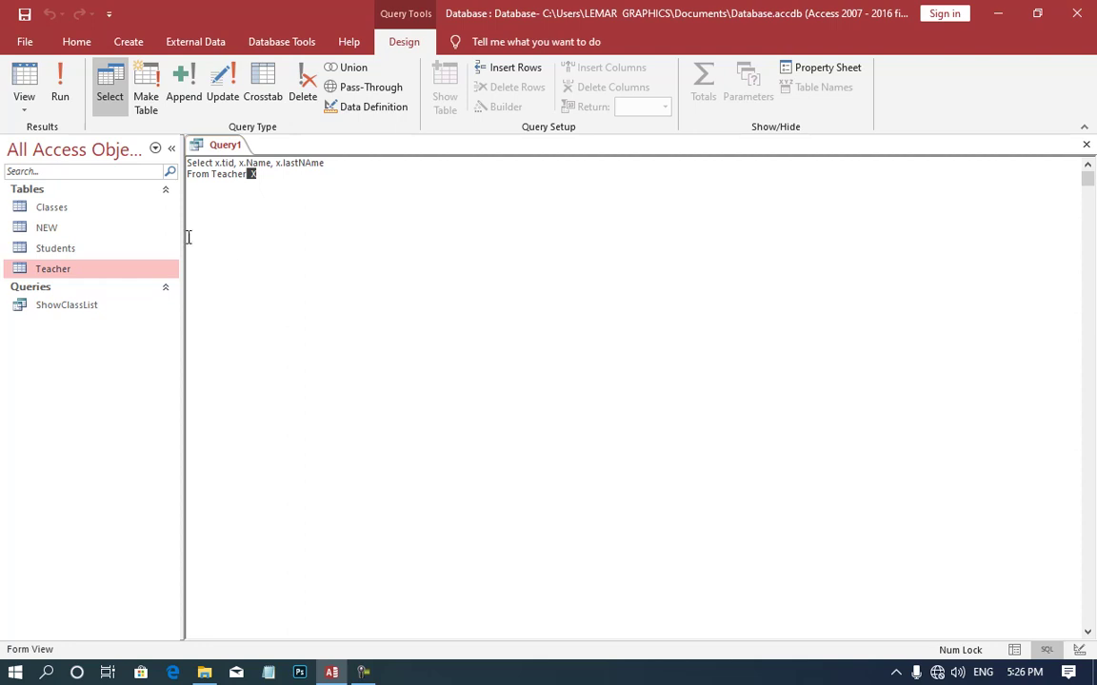
{"action": "left_click_drag", "start_coordinate": [294, 177], "coordinate": [164, 150]}
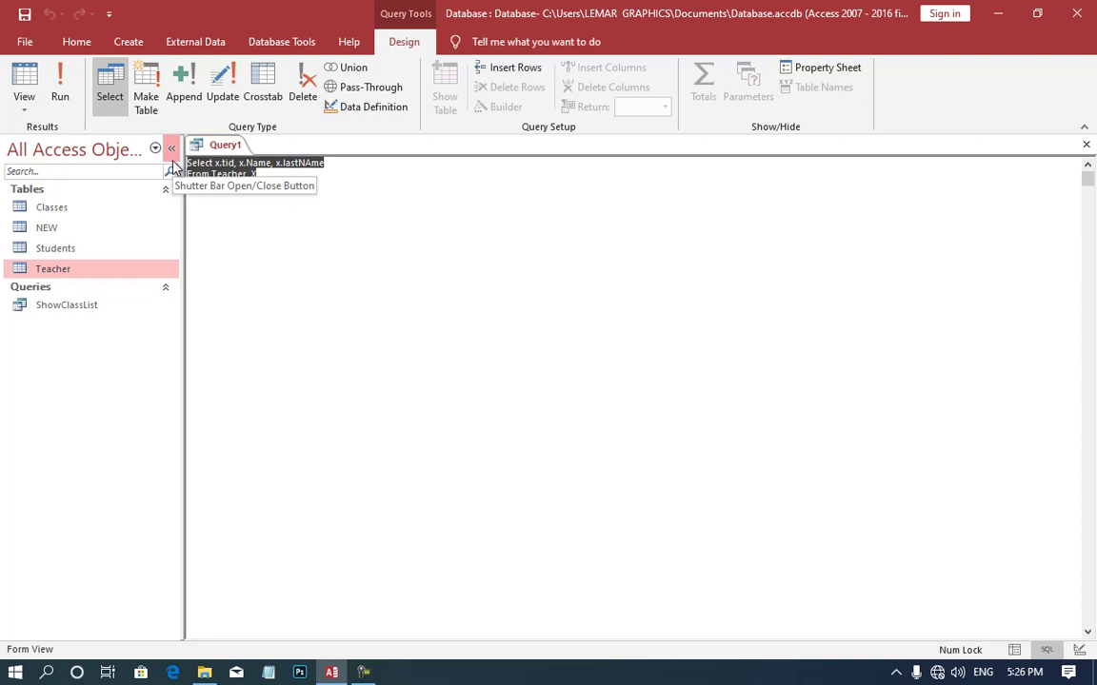
{"action": "double_click", "coordinate": [65, 248]}
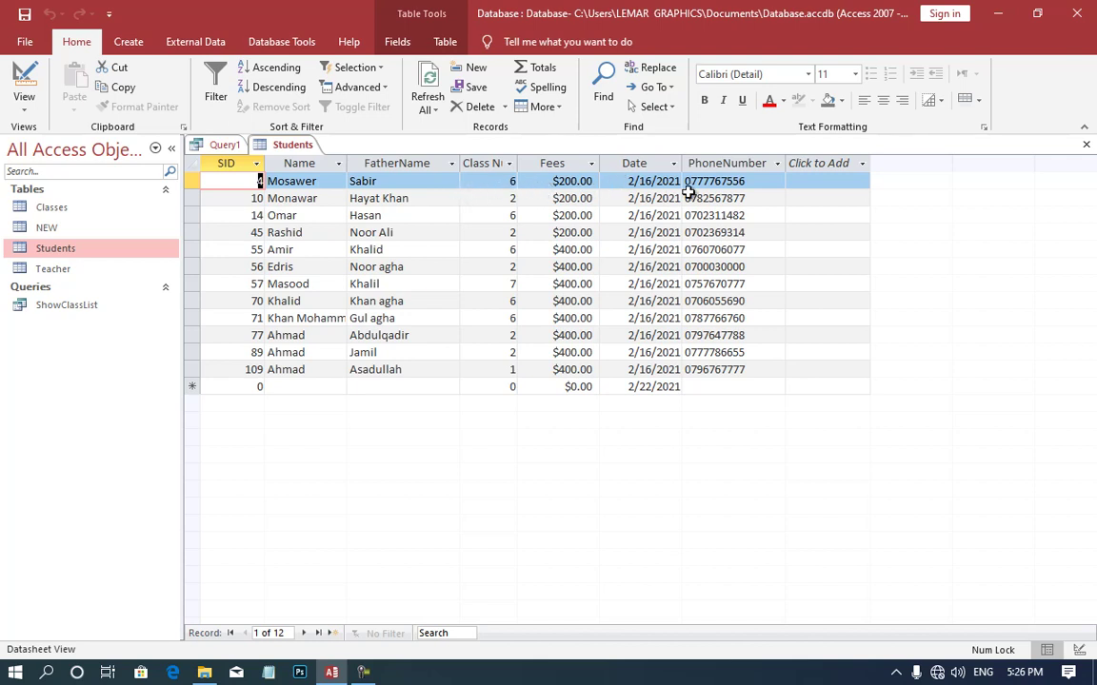
{"action": "left_click", "coordinate": [24, 100]}
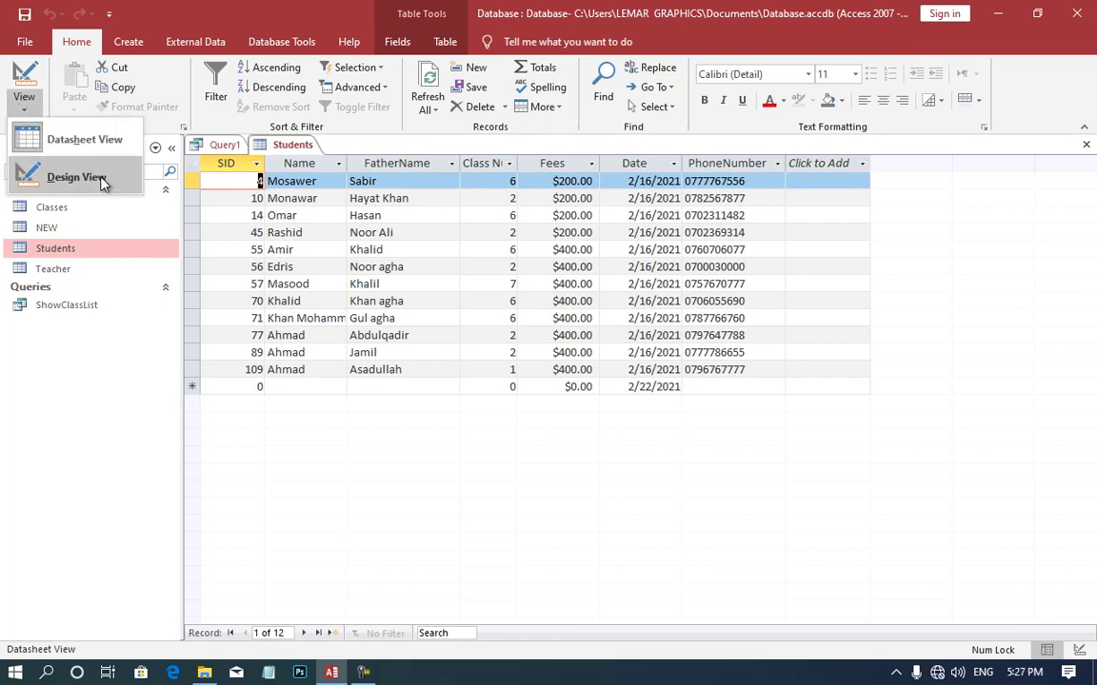
{"action": "left_click", "coordinate": [76, 177]}
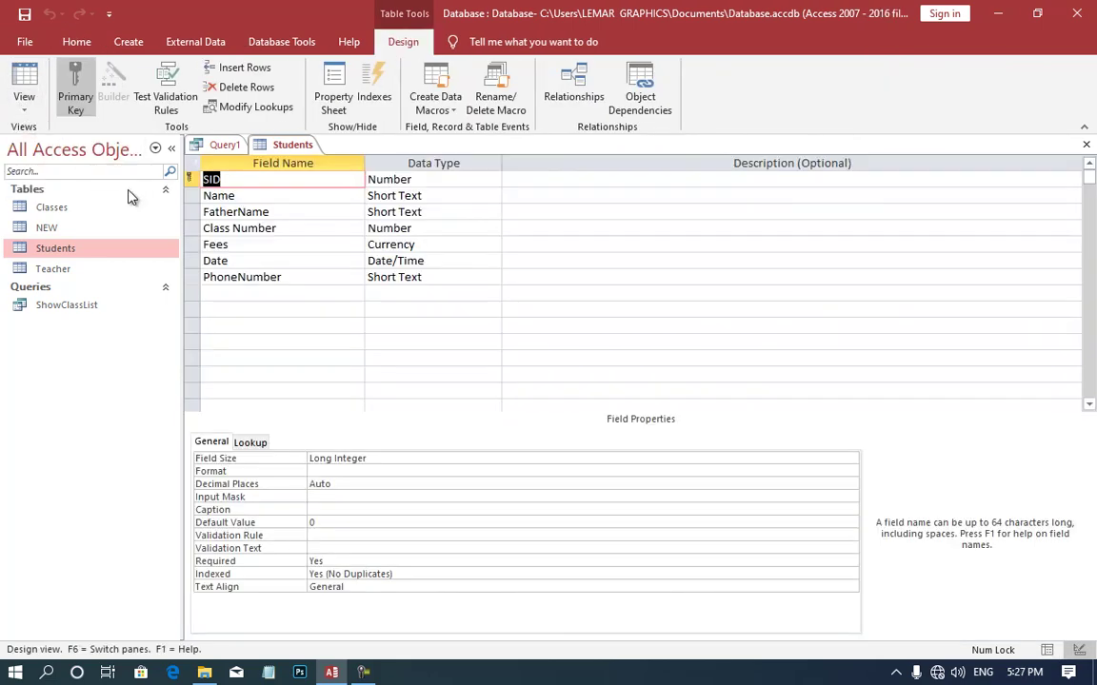
{"action": "key", "text": "ctrl+F4"}
{"action": "left_click", "coordinate": [24, 100]}
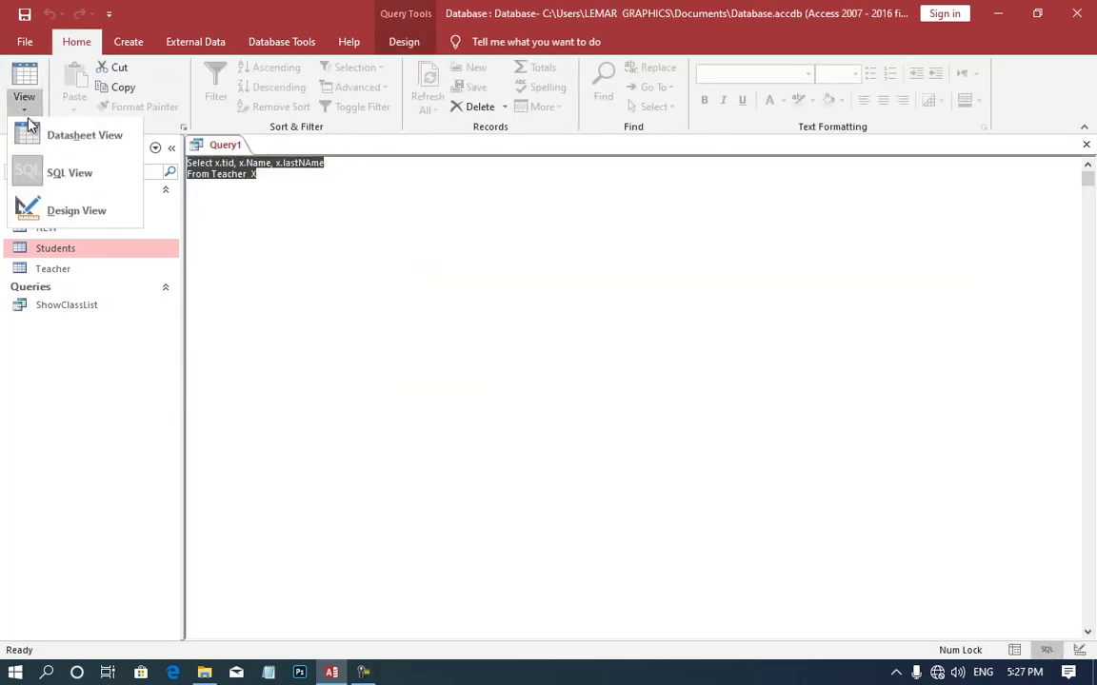
{"action": "left_click", "coordinate": [54, 178]}
Type 'Select W.Fees,W.Date,W.Phone Number' with a second line 'from Students W'
{"action": "type", "text": "S"}
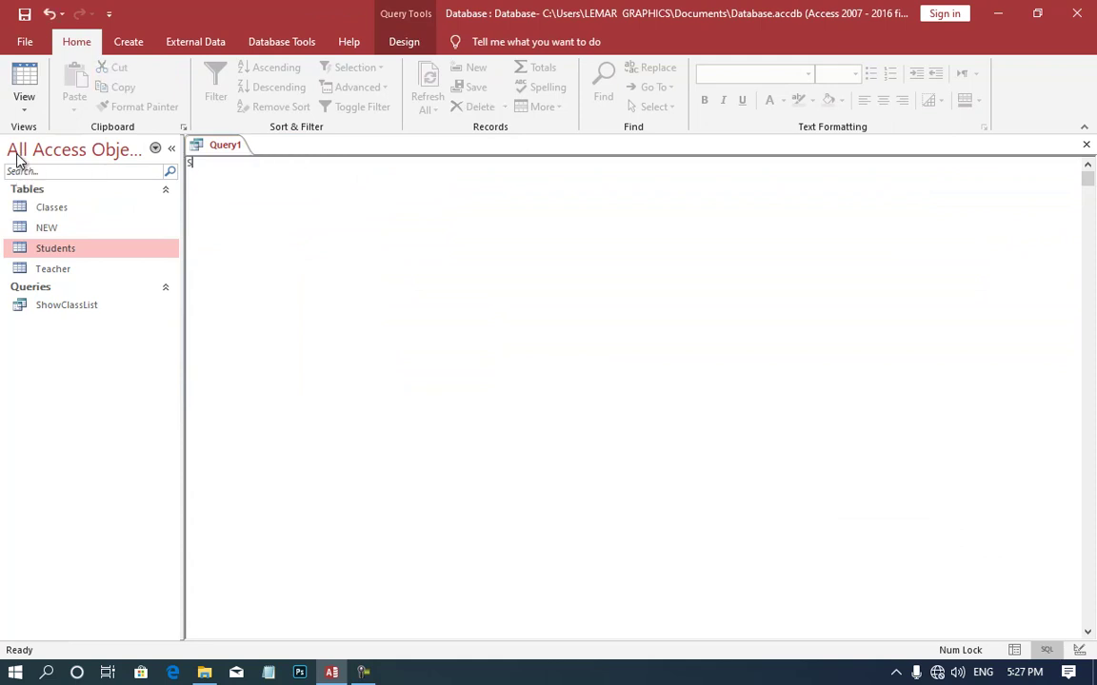
{"action": "type", "text": "ele"}
{"action": "type", "text": "c"}
{"action": "type", "text": "t"}
{"action": "type", "text": "W."}
{"action": "key", "text": "BackSpace"}
{"action": "key", "text": "BackSpace"}
{"action": "type", "text": "W.Fe"}
{"action": "type", "text": "es"}
{"action": "type", "text": ",W"}
{"action": "type", "text": ".D"}
{"action": "type", "text": "ate"}
{"action": "type", "text": ",W."}
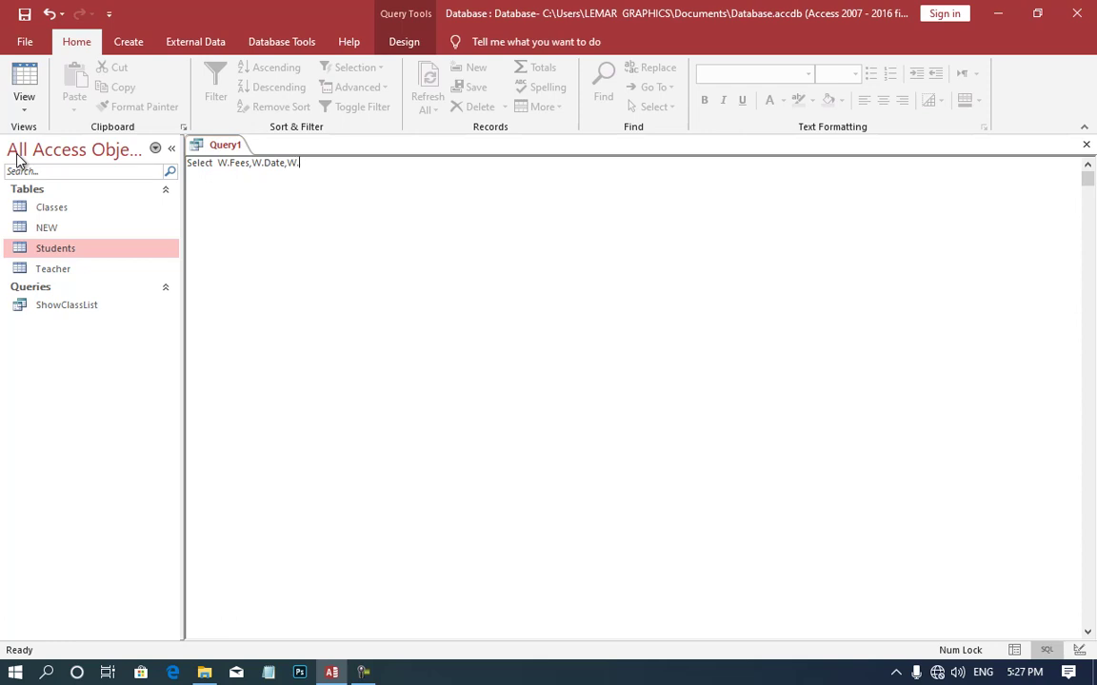
{"action": "type", "text": "Phone  "}
{"action": "type", "text": "Number"}
{"action": "key", "text": "Return"}
{"action": "type", "text": "from S"}
{"action": "type", "text": "tudent "}
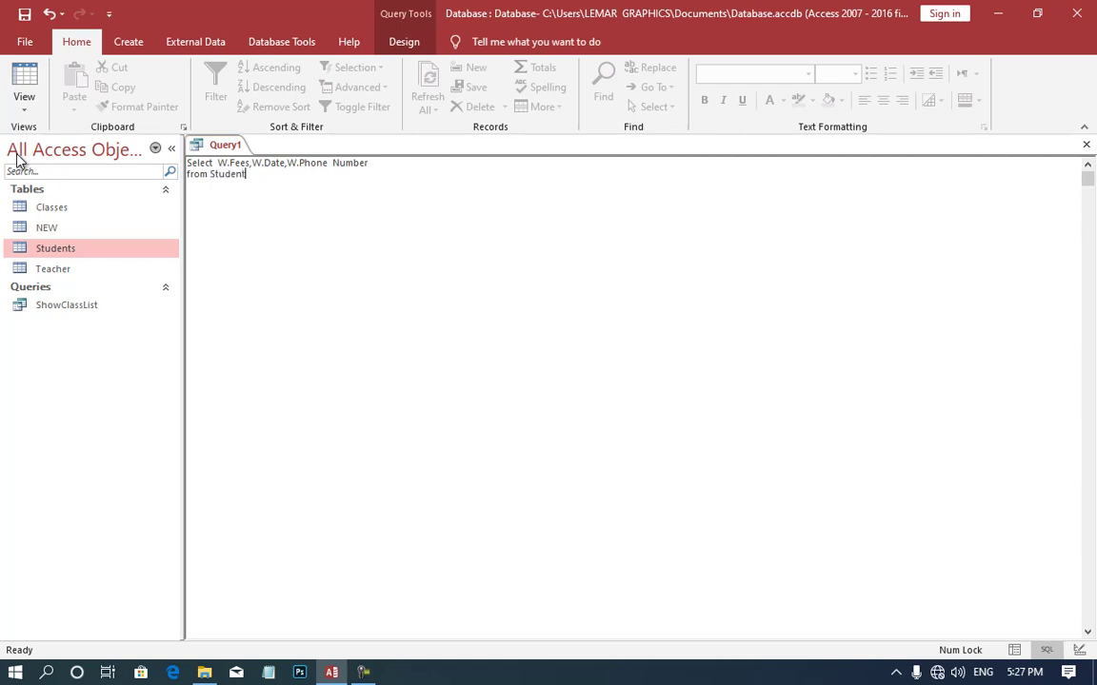
{"action": "type", "text": "s "}
{"action": "type", "text": " W"}
Run the query, dismiss its syntax error, and check the field names in Students' design
{"action": "left_click", "coordinate": [29, 100]}
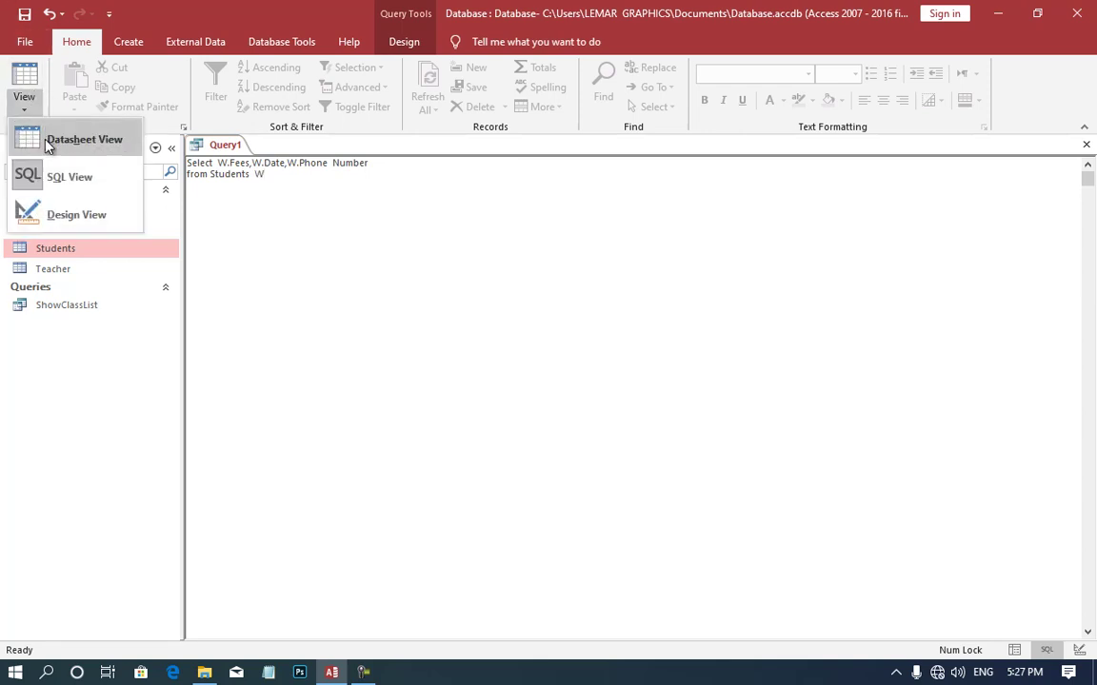
{"action": "left_click", "coordinate": [40, 132]}
{"action": "left_click", "coordinate": [518, 385]}
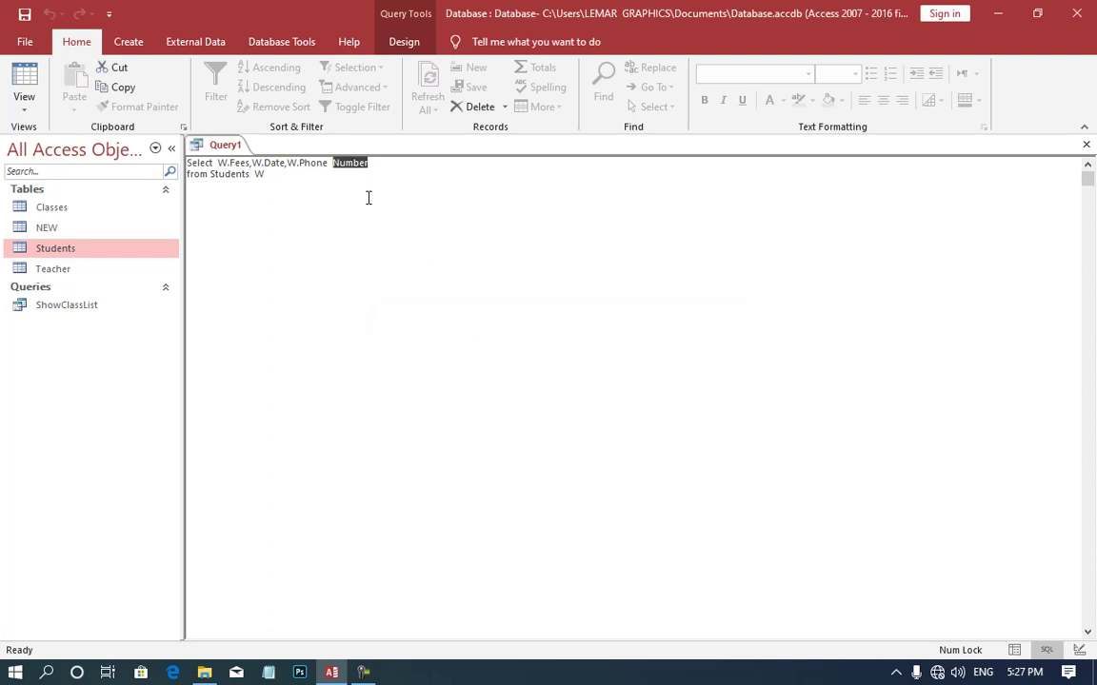
{"action": "left_click", "coordinate": [260, 178]}
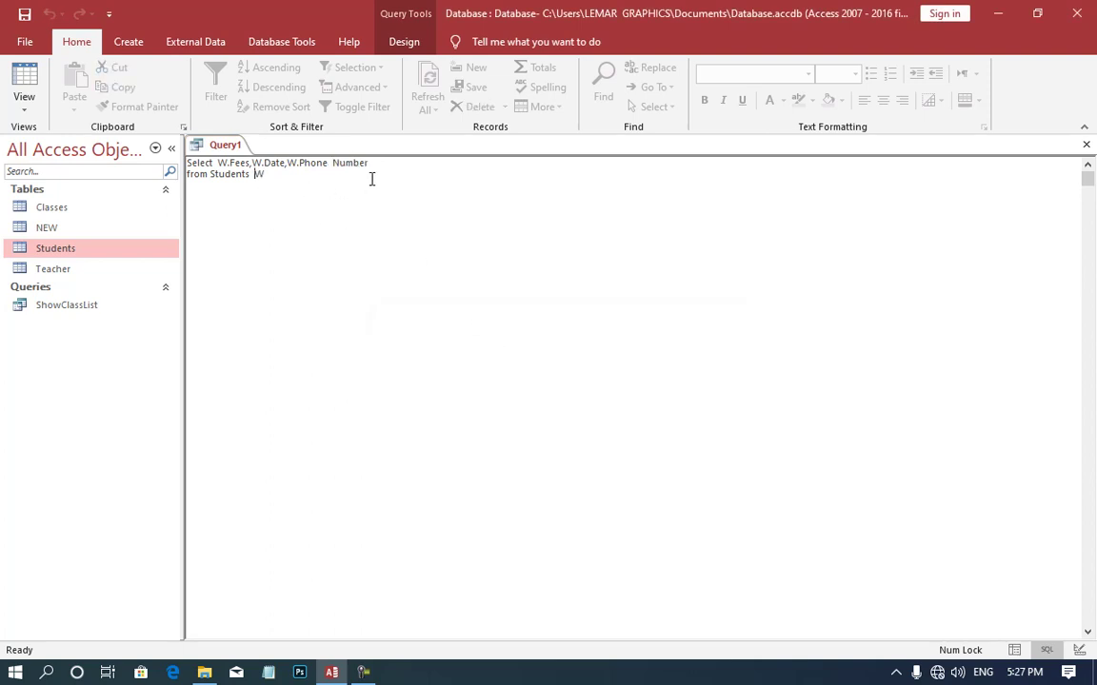
{"action": "right_click", "coordinate": [66, 249]}
{"action": "left_click", "coordinate": [119, 274]}
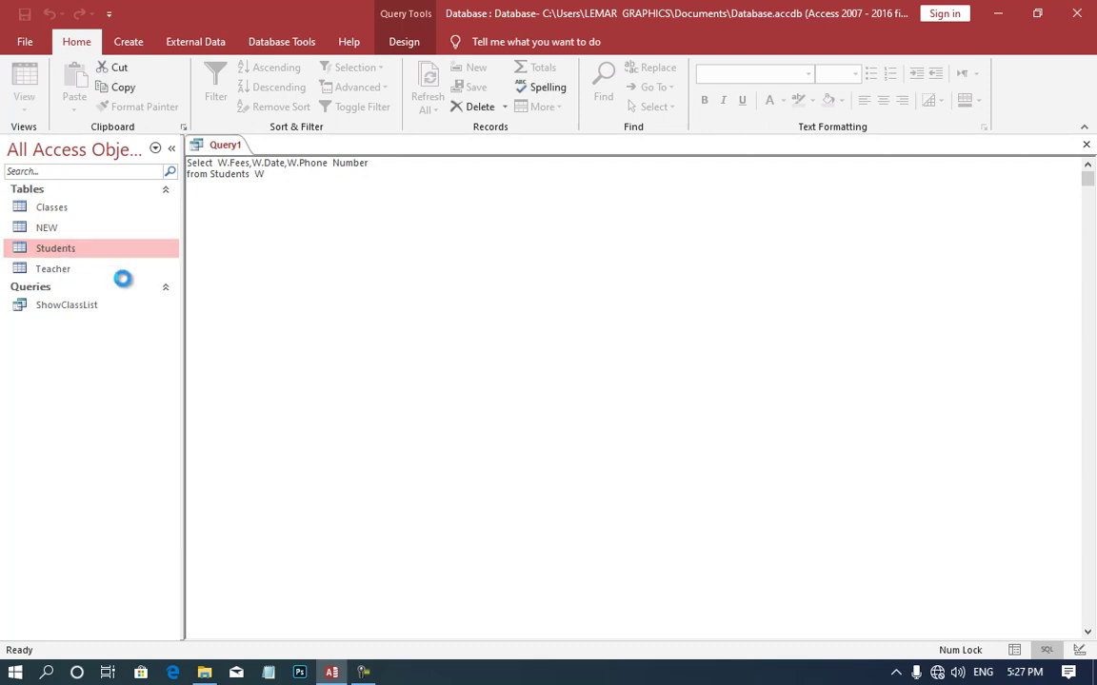
{"action": "left_click", "coordinate": [296, 226]}
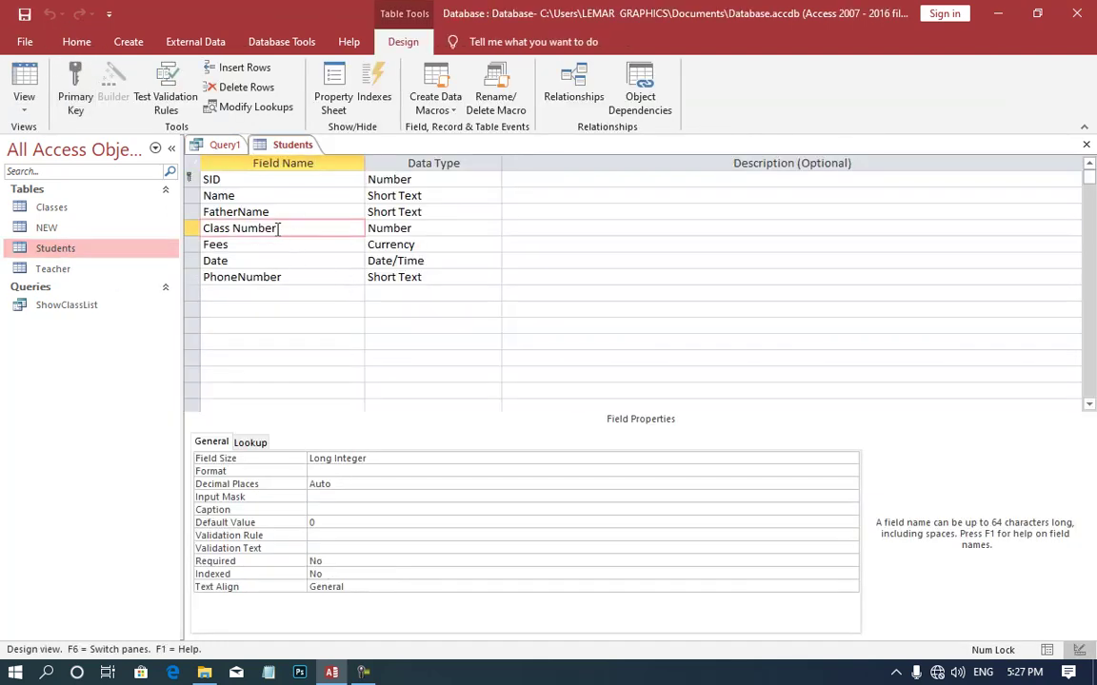
{"action": "key", "text": "ctrl+w"}
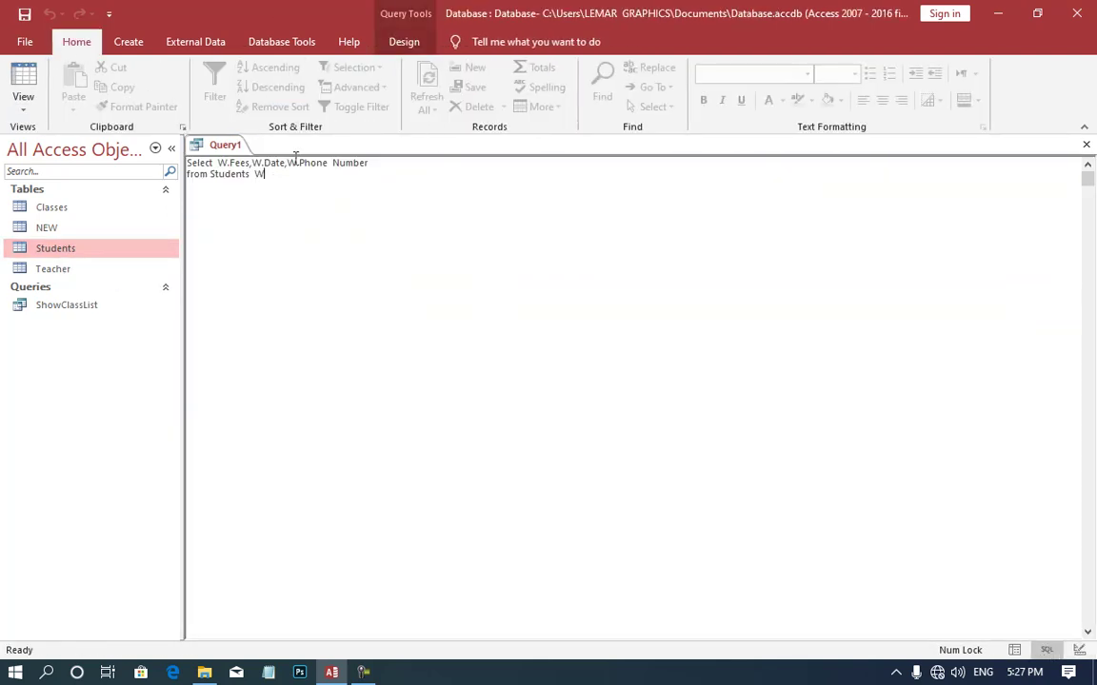
Replace Phone with Class so the third field reads W.Class Number
{"action": "double_click", "coordinate": [321, 163]}
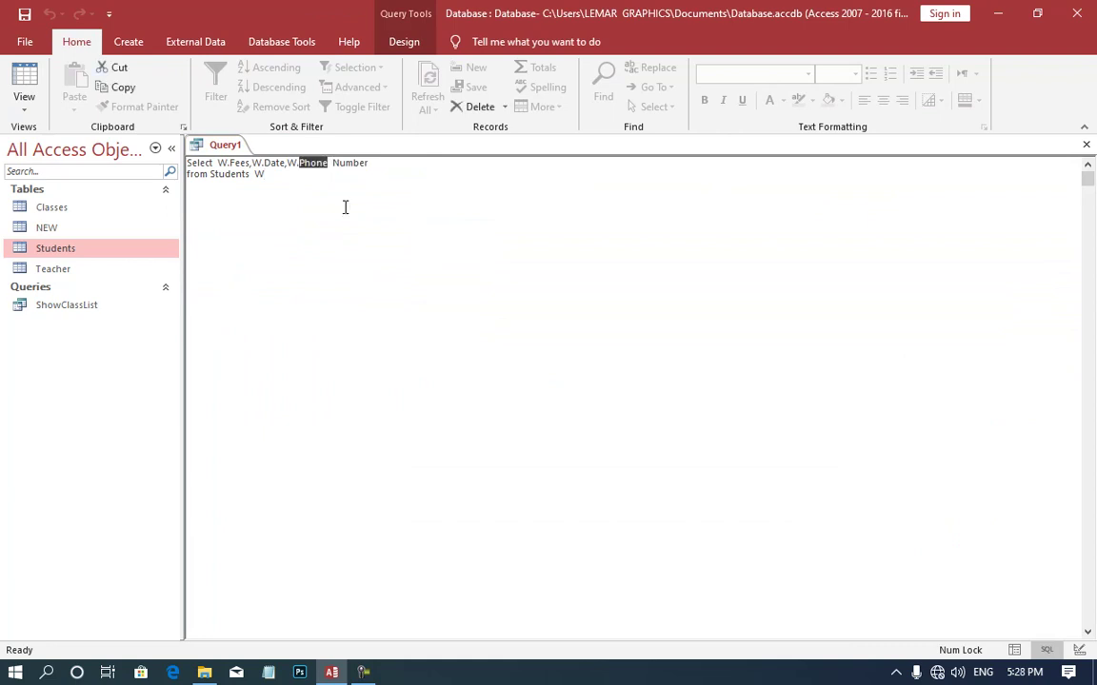
{"action": "type", "text": "Cla"}
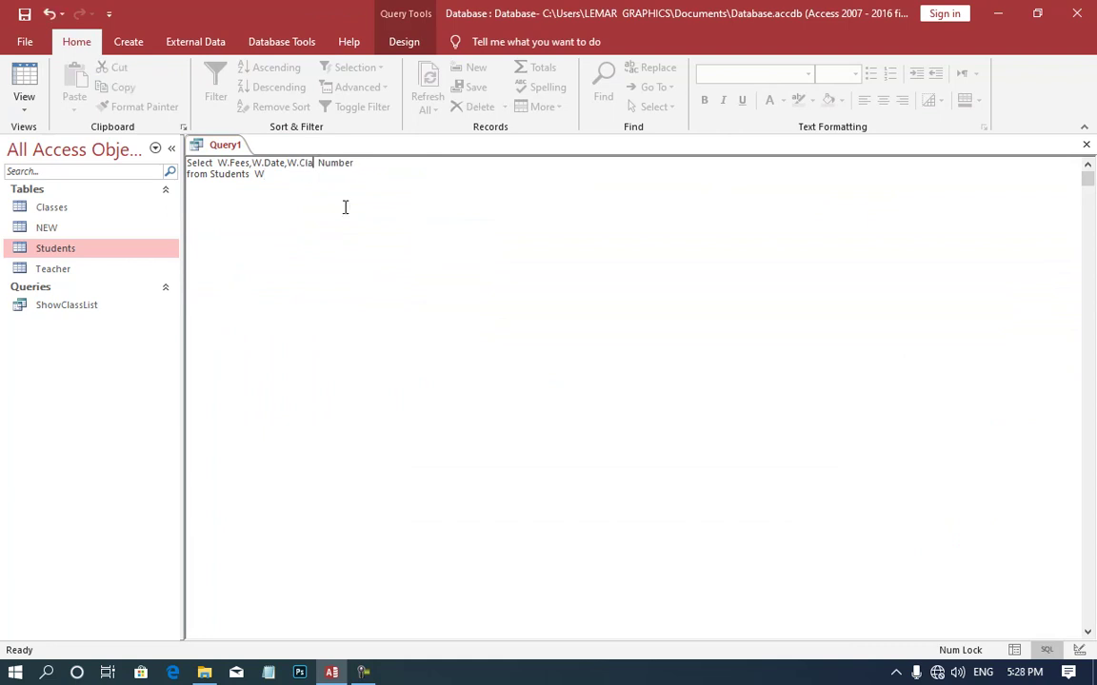
{"action": "type", "text": "ss"}
{"action": "left_click", "coordinate": [260, 175]}
{"action": "left_click_drag", "start_coordinate": [260, 175], "coordinate": [197, 185]}
{"action": "left_click_drag", "start_coordinate": [264, 175], "coordinate": [187, 181]}
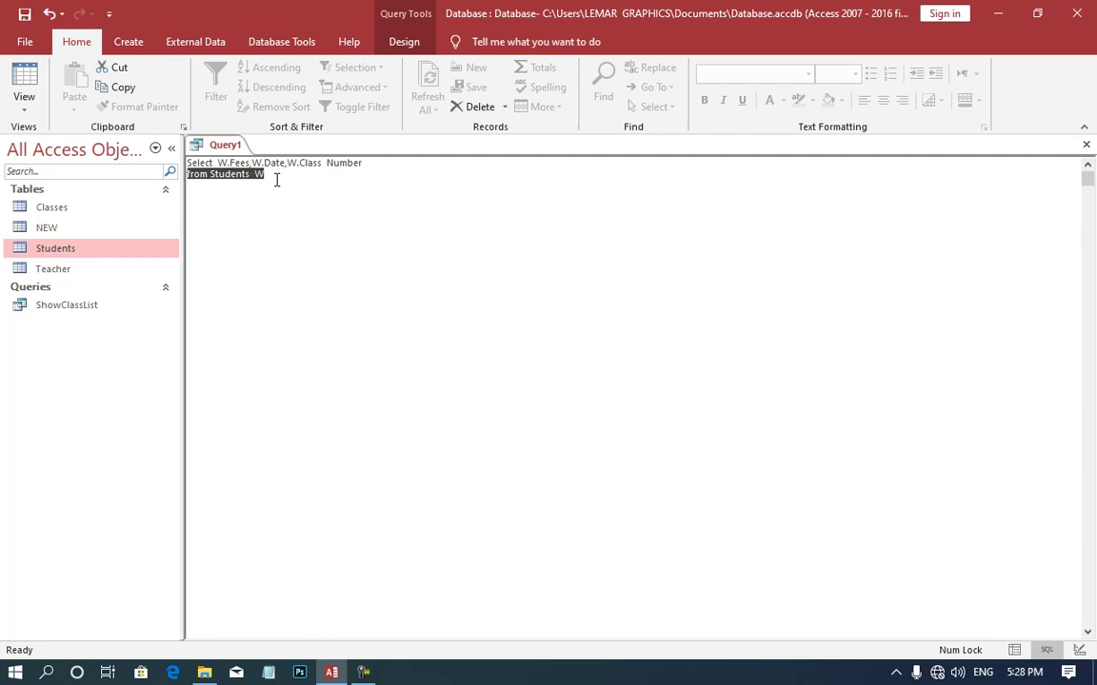
{"action": "left_click", "coordinate": [276, 177]}
Remove the space so the third field reads W.ClassNumber, dismissing the syntax errors
{"action": "left_click", "coordinate": [32, 69]}
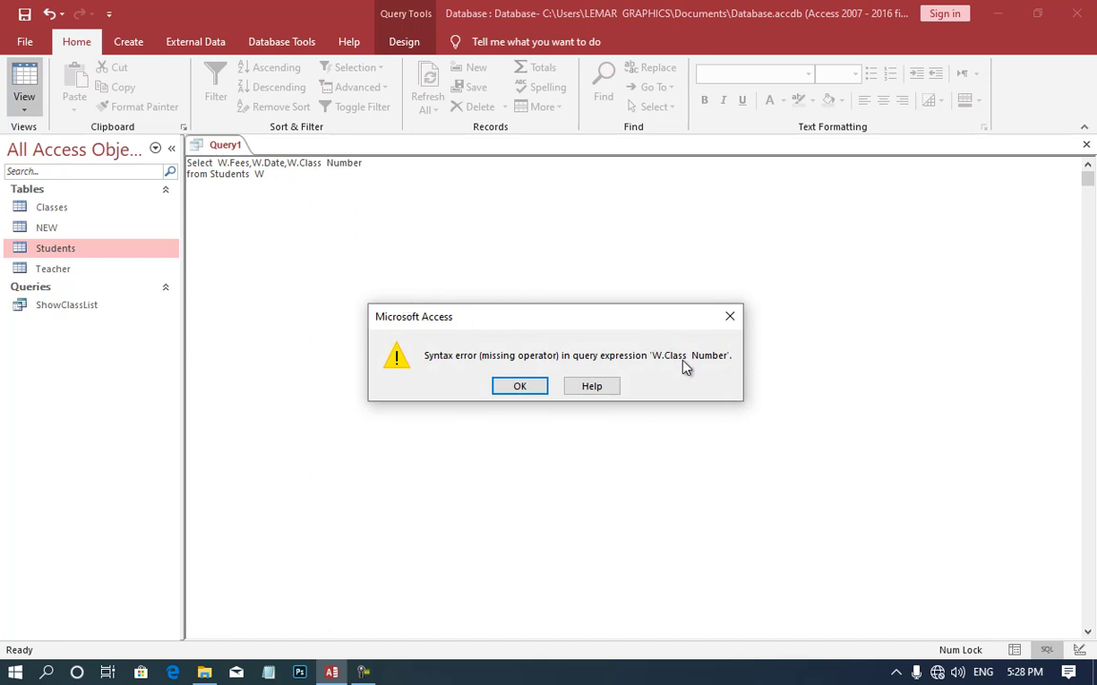
{"action": "left_click", "coordinate": [521, 386]}
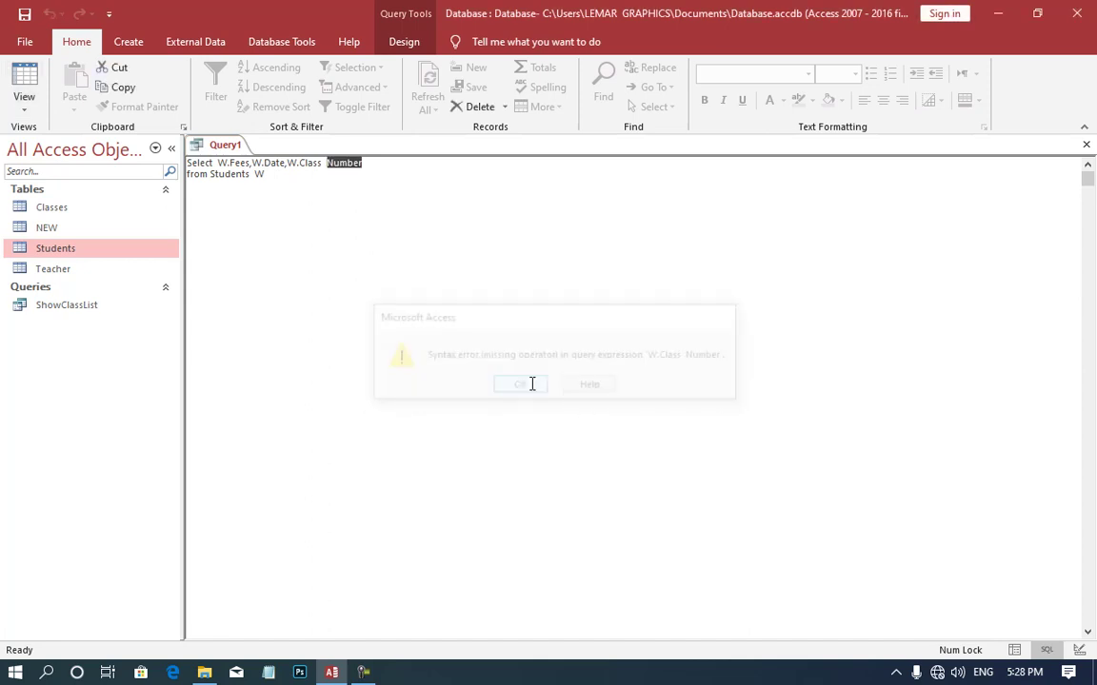
{"action": "left_click", "coordinate": [326, 163]}
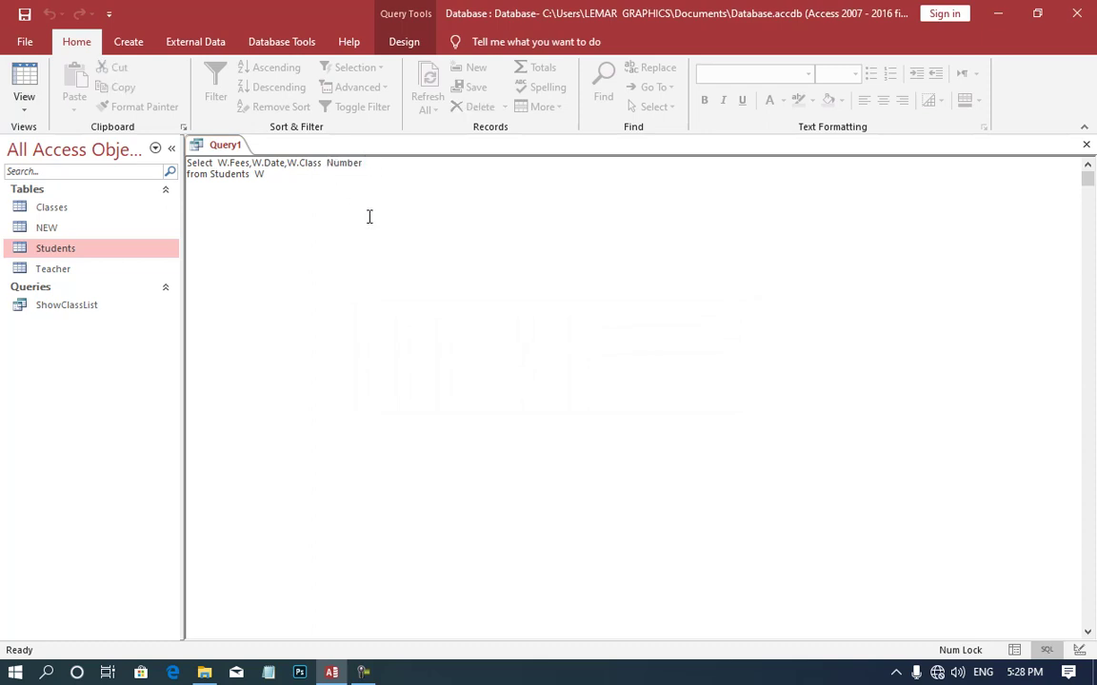
{"action": "key", "text": "BackSpace"}
{"action": "left_click", "coordinate": [23, 84]}
{"action": "left_click", "coordinate": [520, 386]}
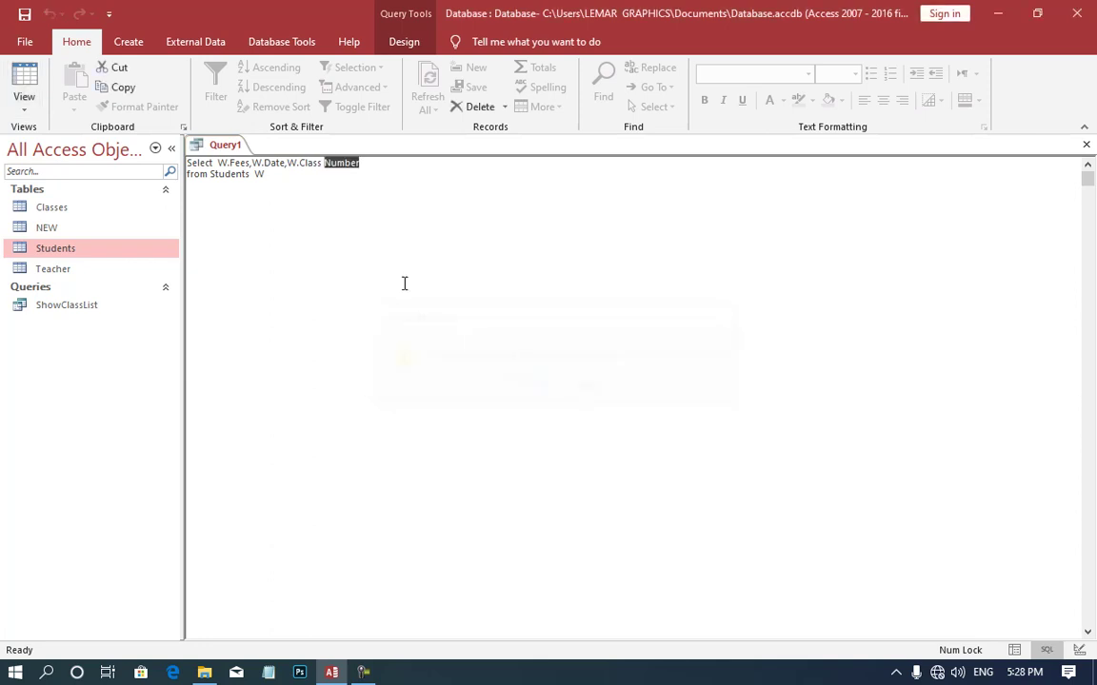
{"action": "type", "text": ","}
{"action": "left_click", "coordinate": [324, 164]}
{"action": "key", "text": "BackSpace"}
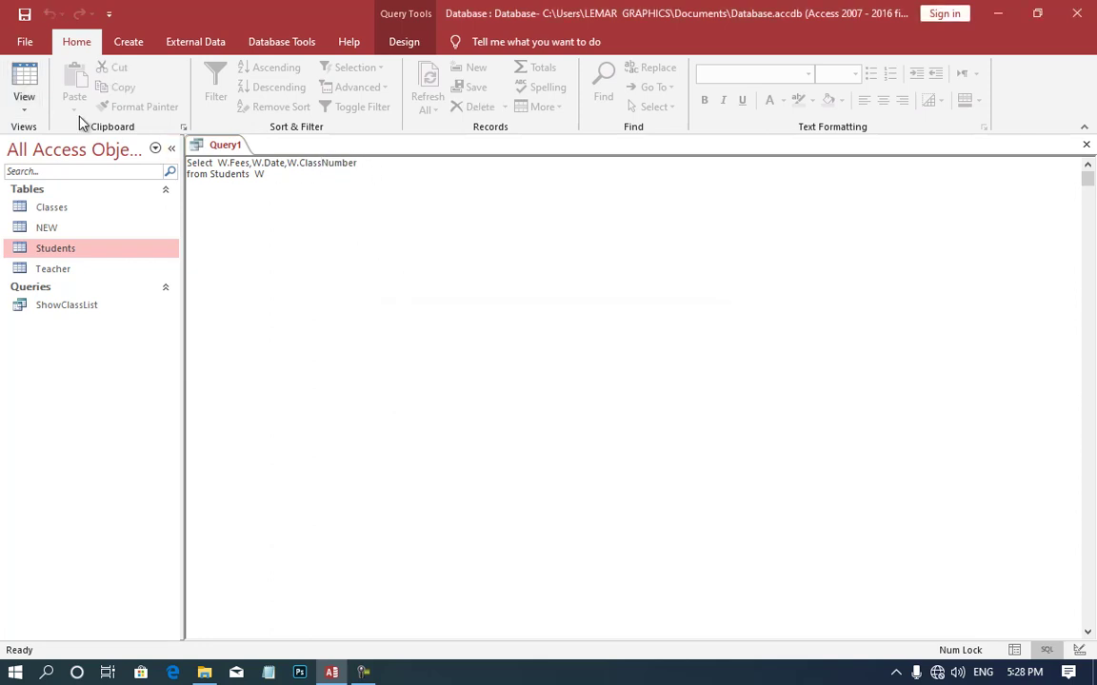
Run the query, entering 'jkjk' as the parameter value, to list 12 rows
{"action": "left_click", "coordinate": [24, 86]}
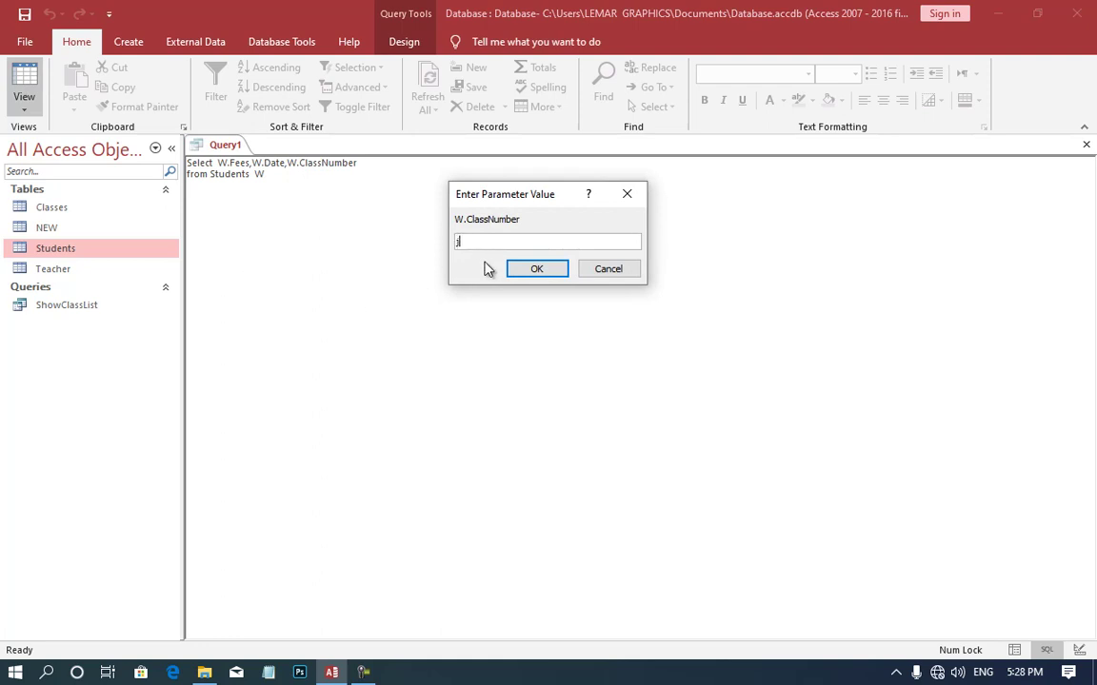
{"action": "type", "text": "jkjk"}
{"action": "left_click", "coordinate": [522, 272]}
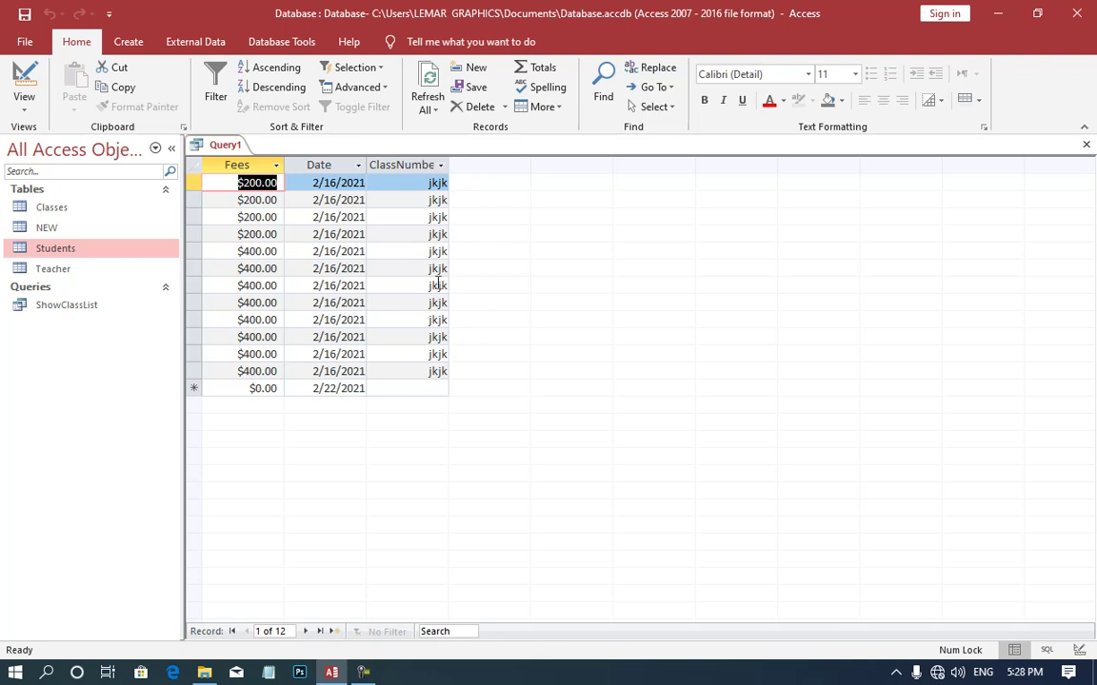
Save Query1 and open the Students table in Design View
{"action": "key", "text": "ctrl+s"}
{"action": "key", "text": "Escape"}
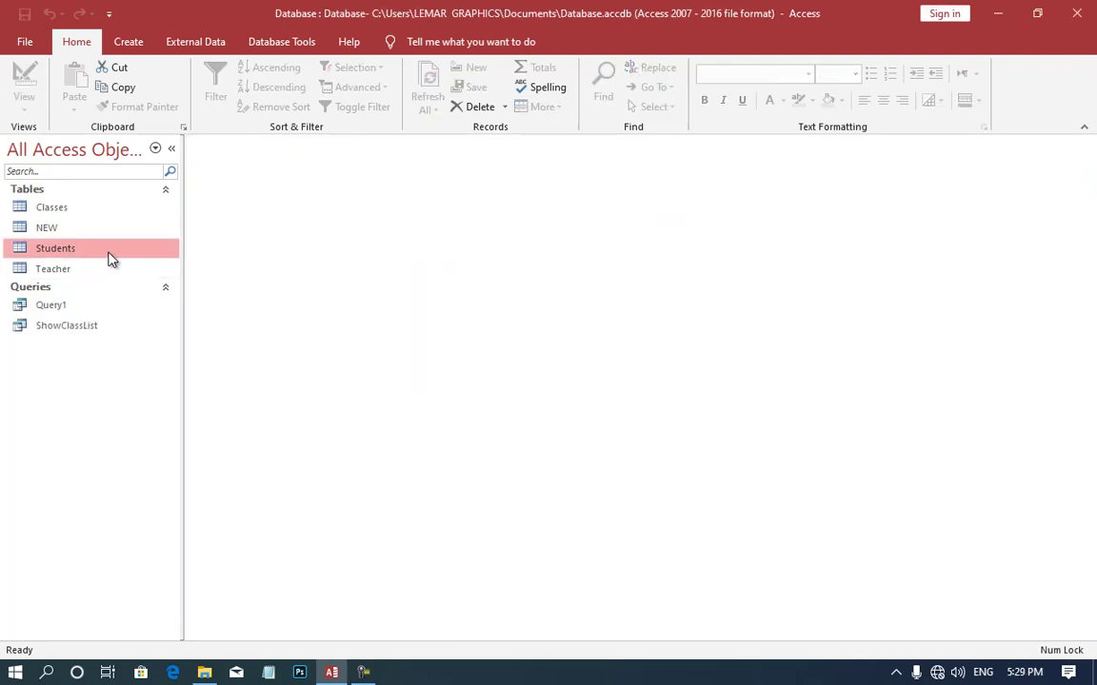
{"action": "right_click", "coordinate": [110, 252]}
{"action": "left_click", "coordinate": [162, 284]}
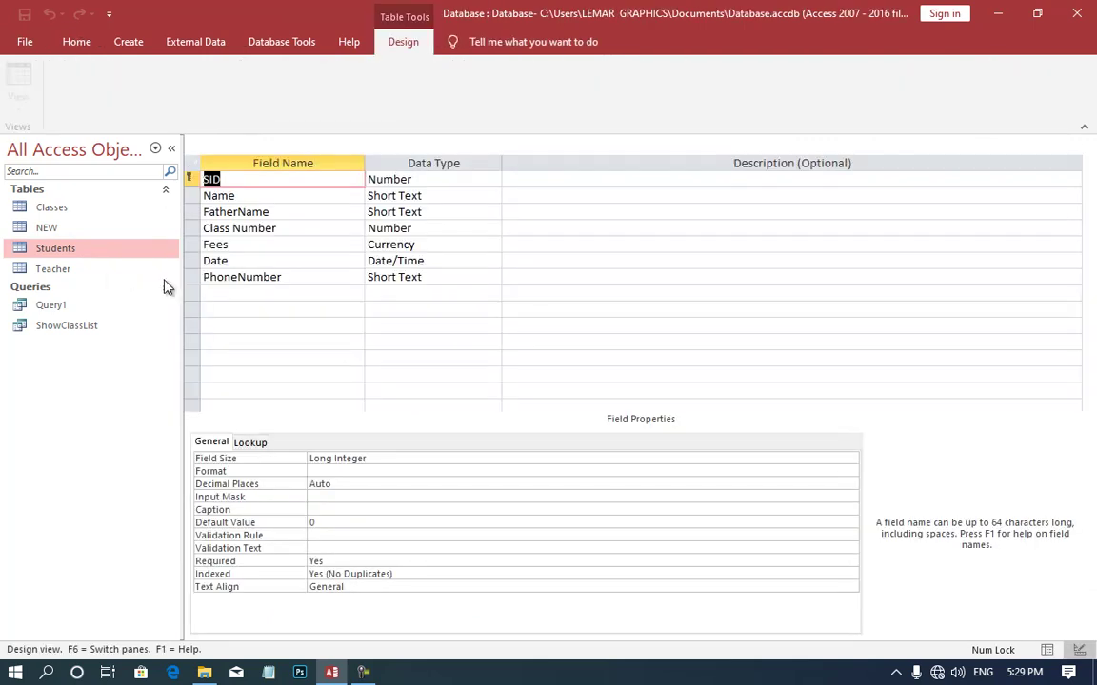
Rename the Class Number field to ClassNumber and reopen Query1 to see class numbers 1–7
{"action": "left_click", "coordinate": [233, 228]}
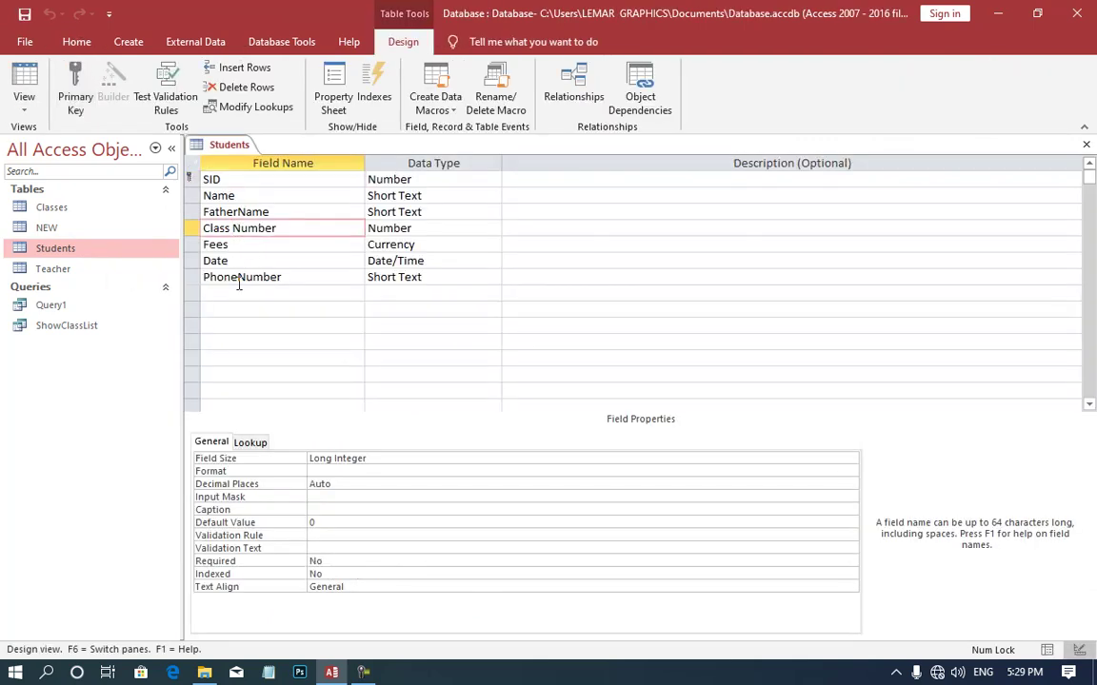
{"action": "left_click", "coordinate": [238, 229]}
{"action": "key", "text": "BackSpace"}
{"action": "left_click", "coordinate": [238, 246]}
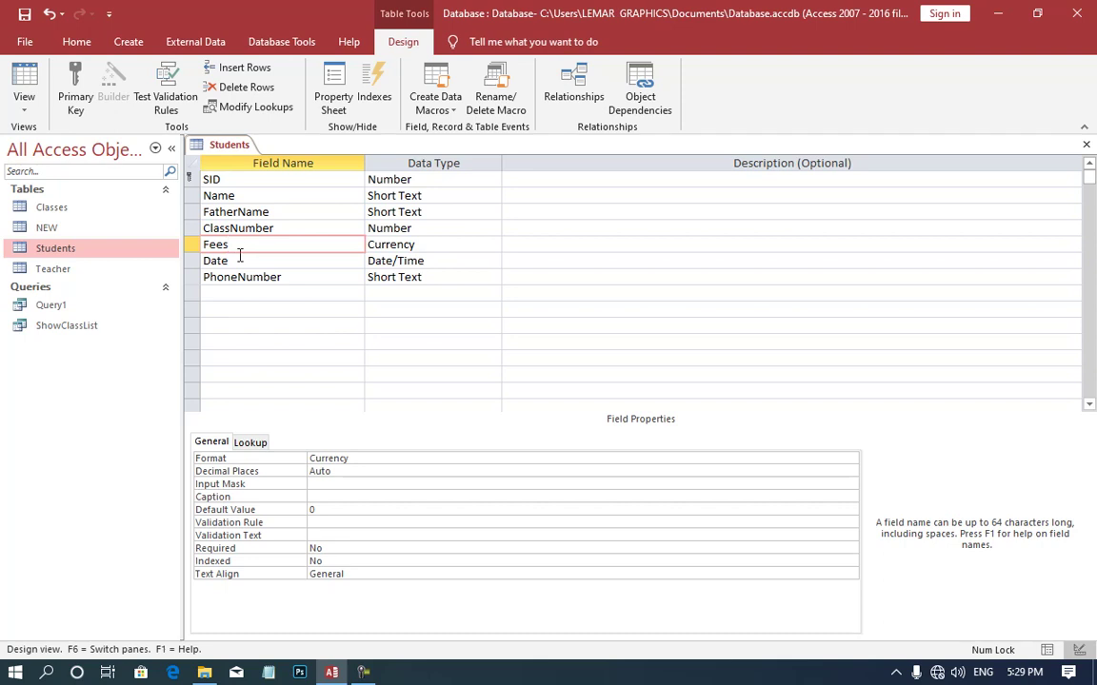
{"action": "double_click", "coordinate": [91, 311]}
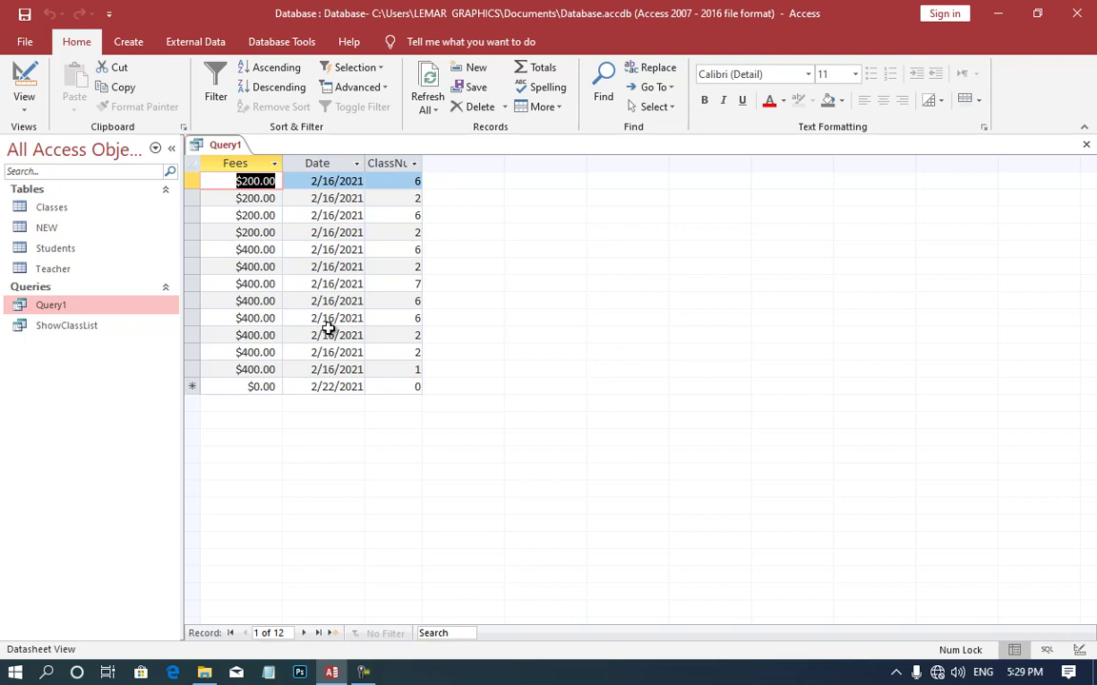
Switch Query1 to SQL View, showing 'SELECT W.Fees, W.Date, W.ClassNumber FROM Students AS W;'
{"action": "left_click", "coordinate": [24, 107]}
{"action": "left_click", "coordinate": [57, 181]}
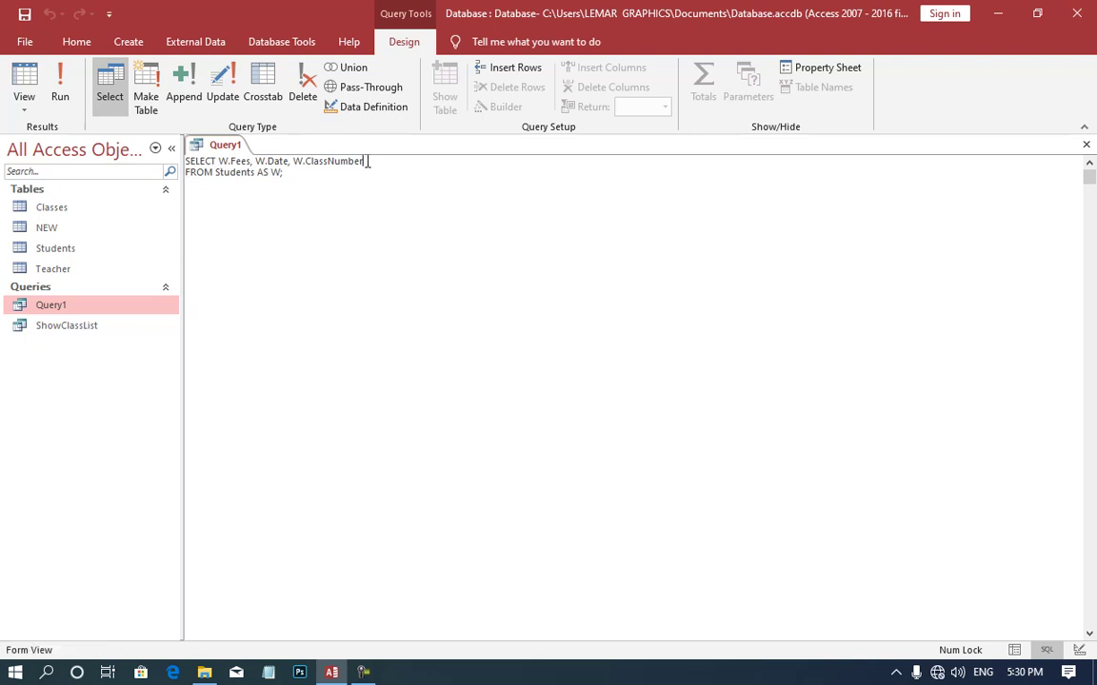
{"action": "left_click_drag", "start_coordinate": [367, 162], "coordinate": [219, 164]}
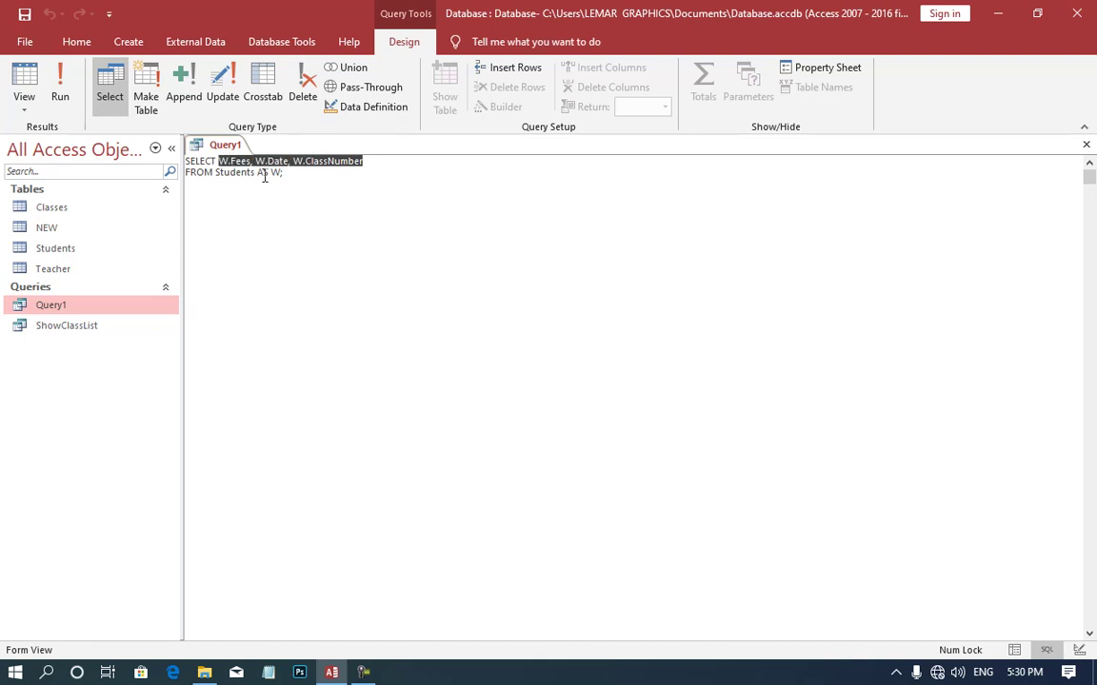
{"action": "left_click", "coordinate": [296, 178]}
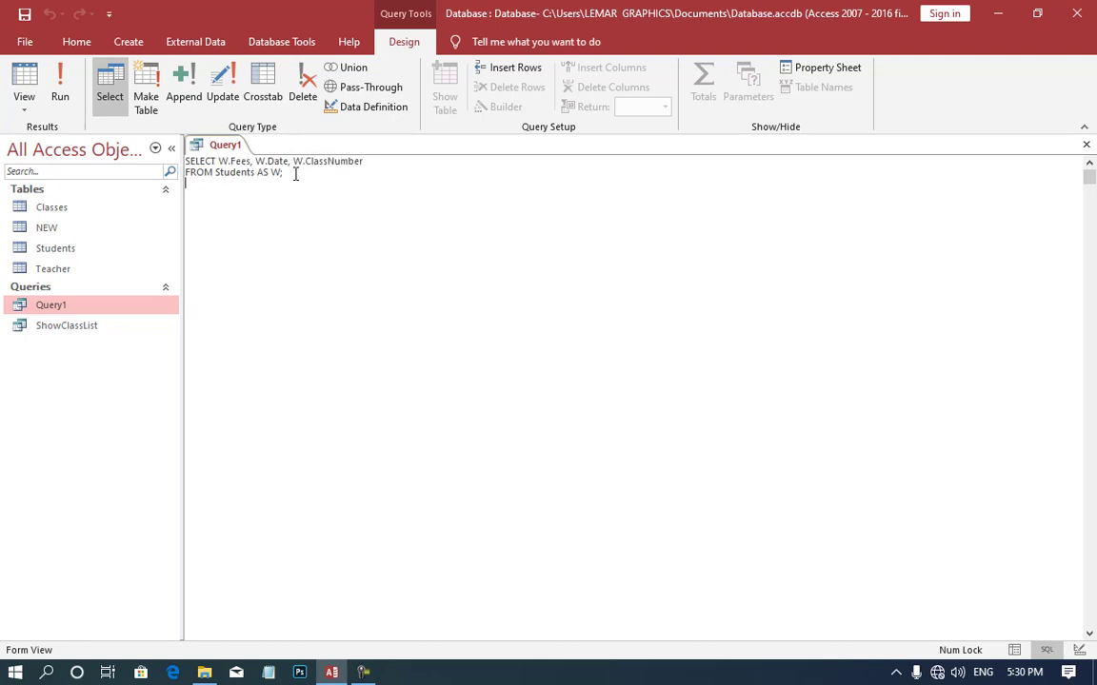